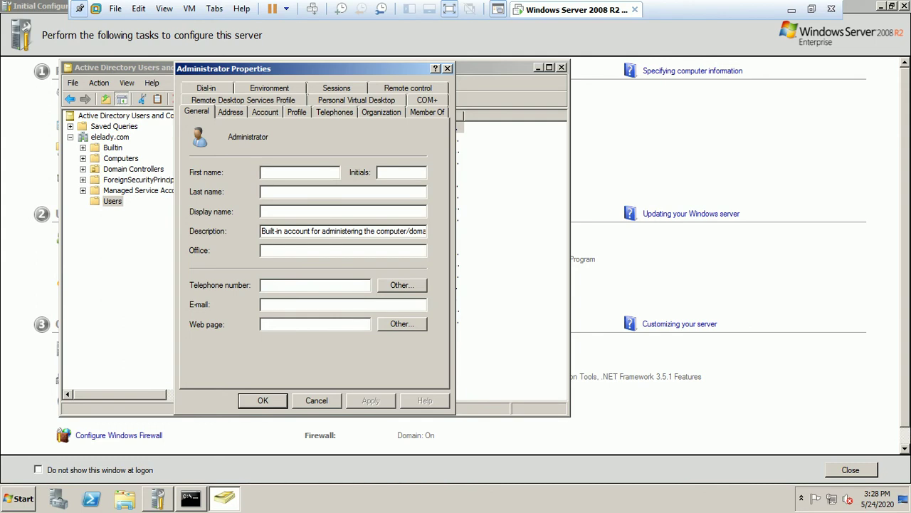
- Leave VM full screen and highlight Enterprise Admins, Schema Admins and Domain Admins on PowerPoint slide 14
left_click(449, 10)
left_click(389, 498)
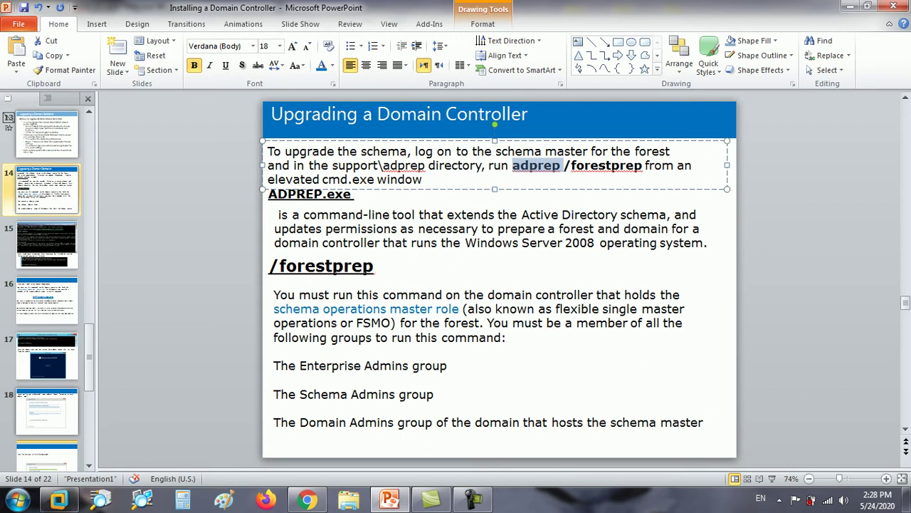
left_click(314, 365)
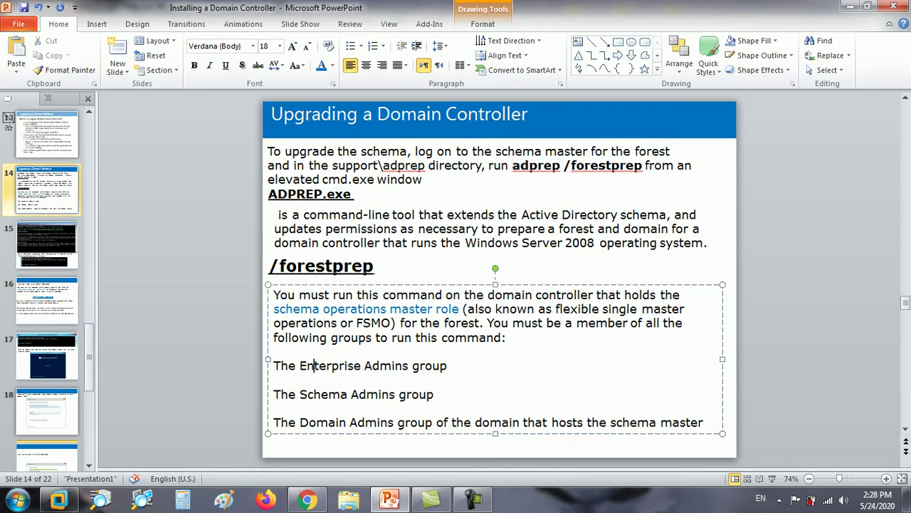
left_click(313, 394)
left_click(317, 422)
left_click(339, 365)
left_click(328, 394)
left_click(328, 422)
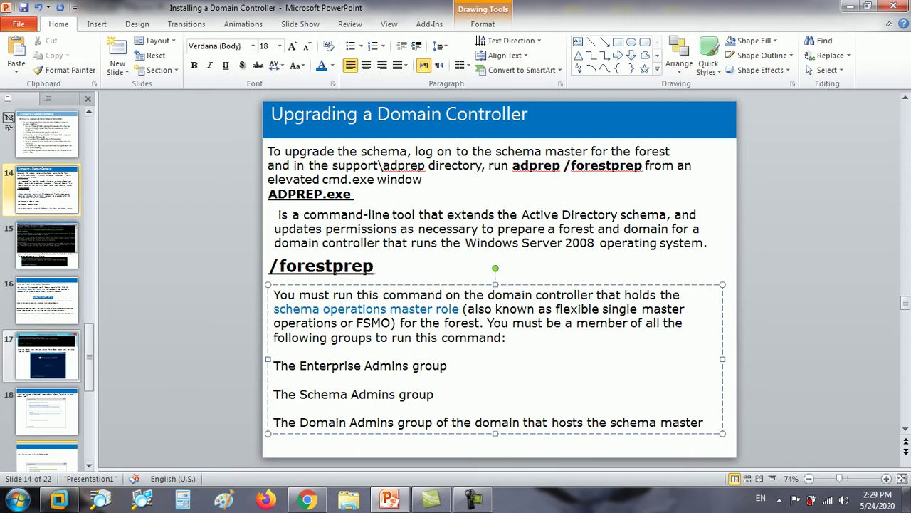
- Back in the VM, show the Administrator's Member Of tab with a widened Name column
left_click(59, 500)
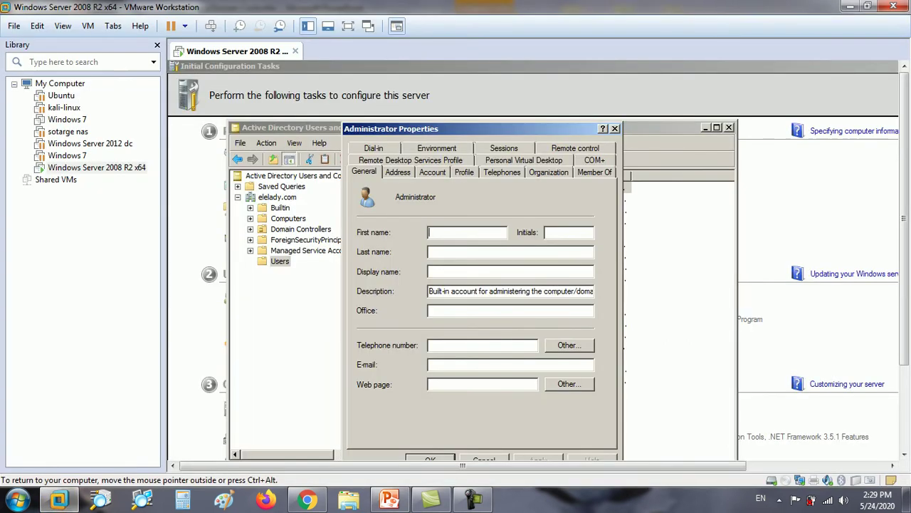
key("ctrl+alt")
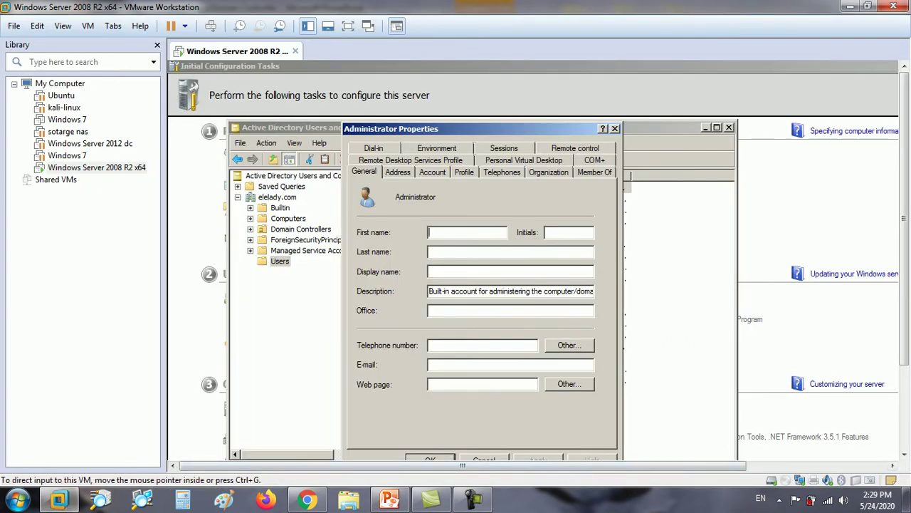
key("ctrl+g")
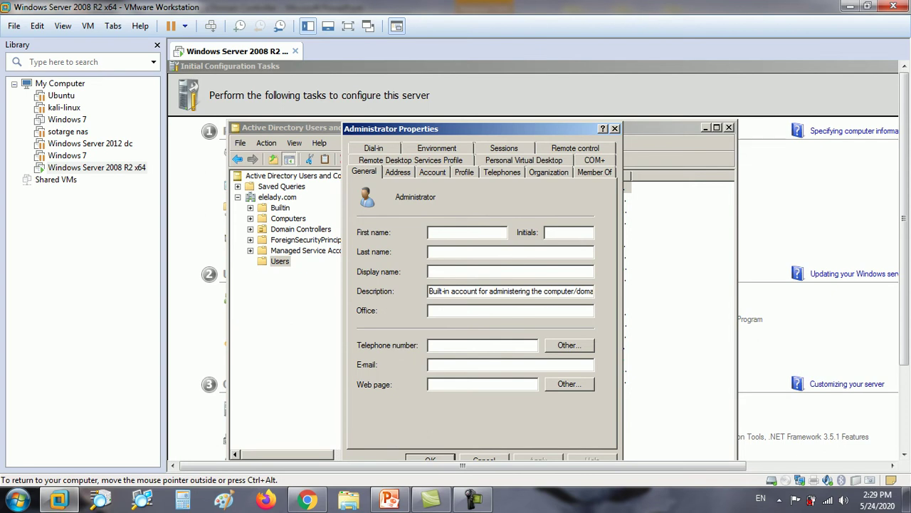
left_click(595, 171)
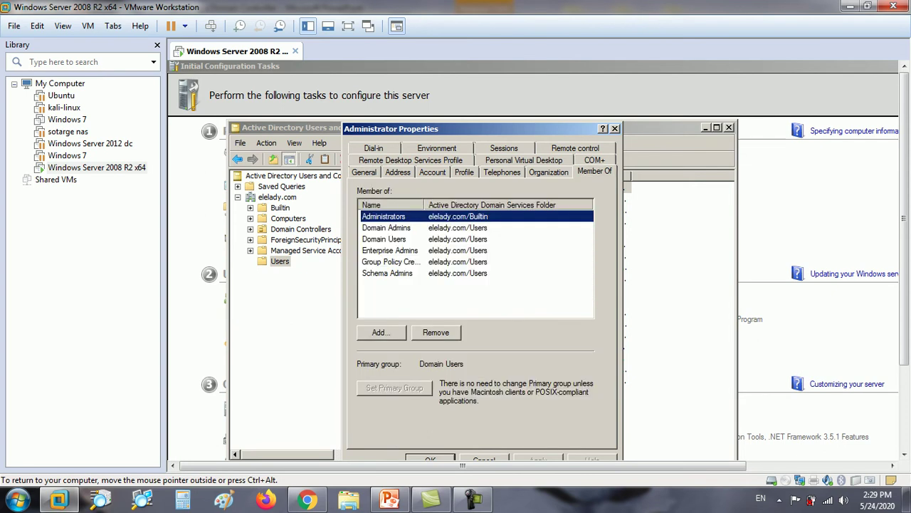
double_click(425, 205)
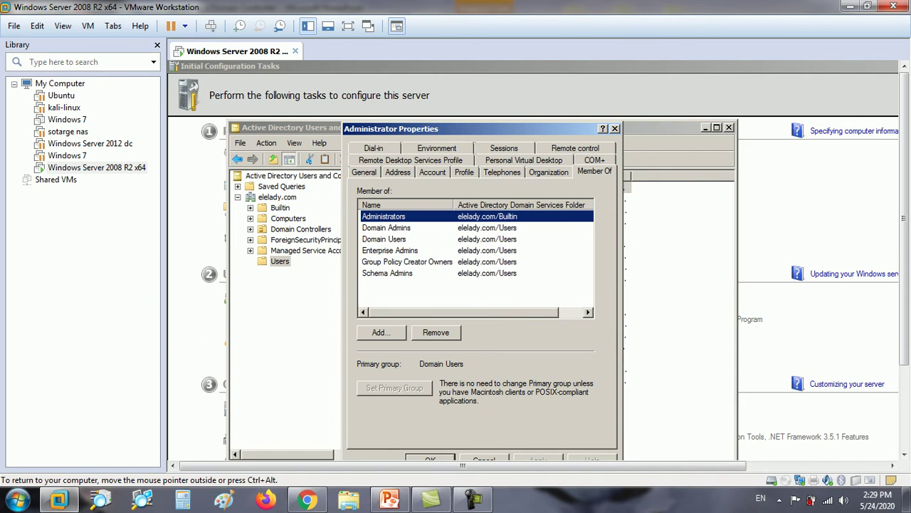
- Highlight the Domain Admins, Enterprise Admins and Schema Admins memberships, then go back to PowerPoint
left_click(386, 228)
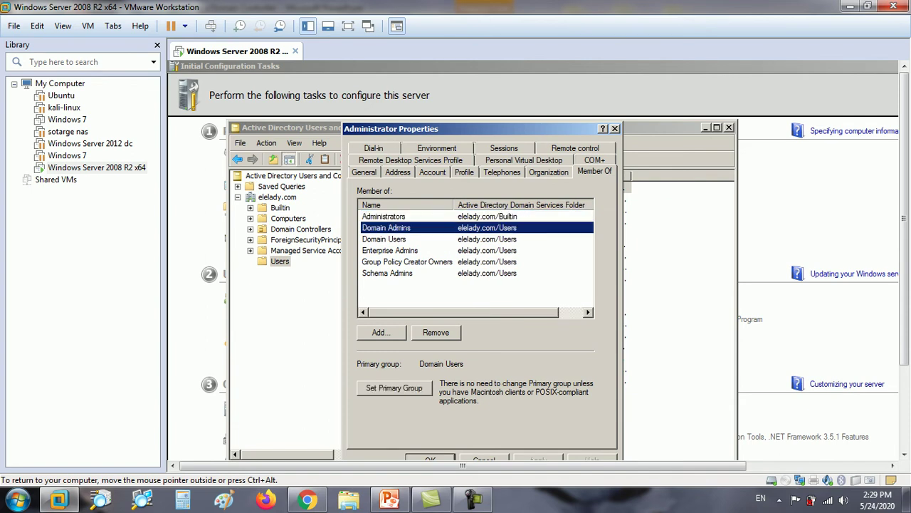
left_click(389, 250)
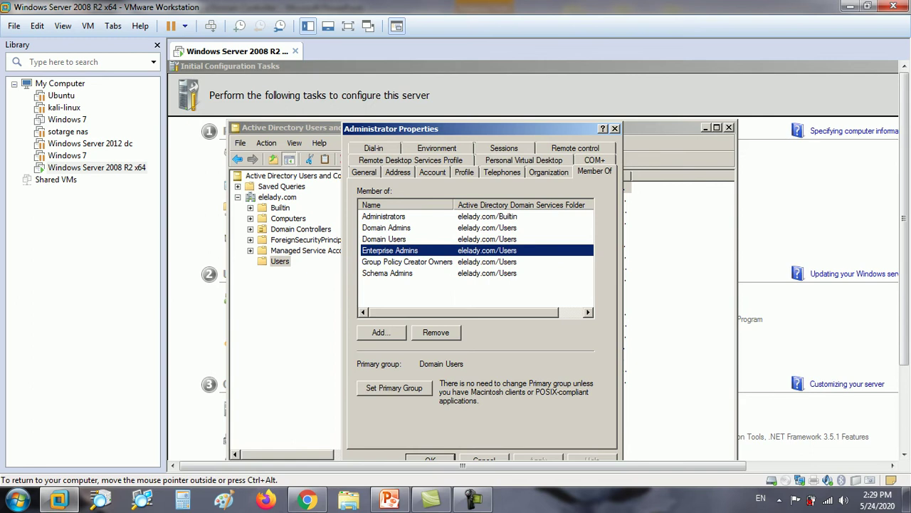
left_click(386, 272)
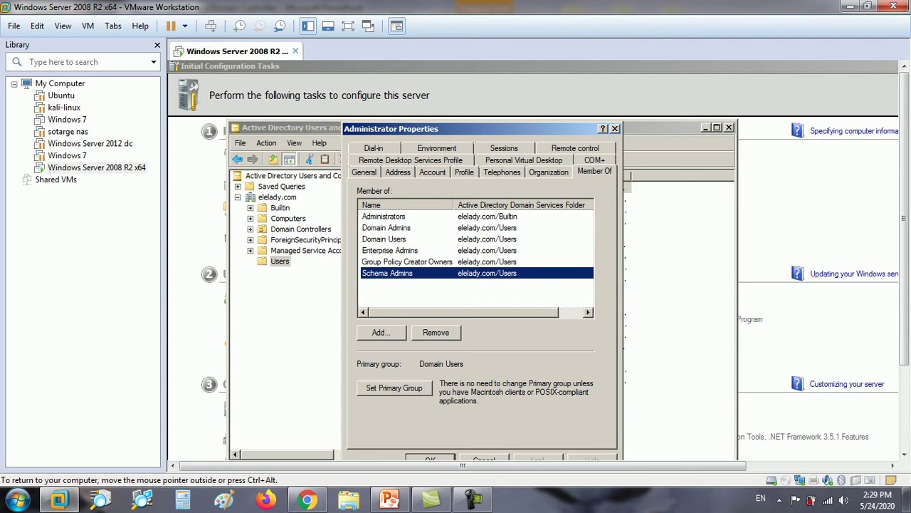
key("ctrl+alt")
key("F9")
key("F9")
key("ctrl+g")
key("ctrl+alt")
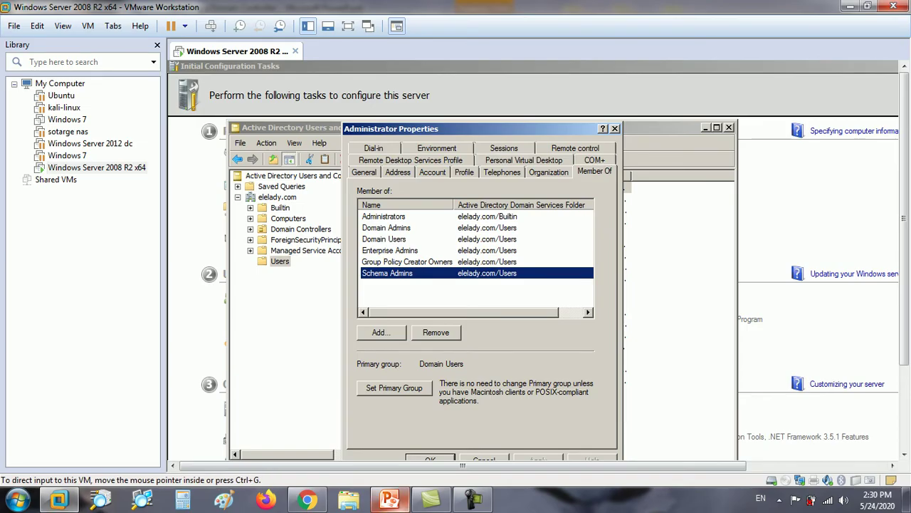
left_click(390, 499)
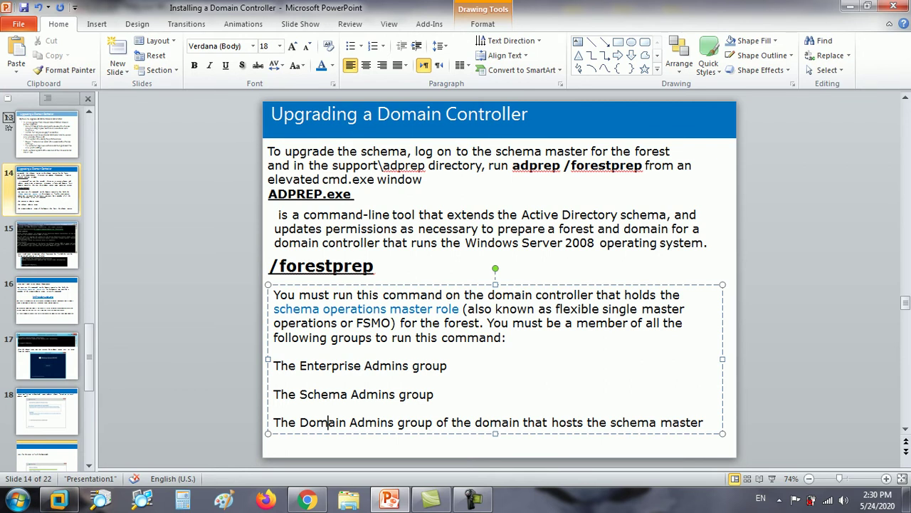
- Review slide 15's adprep /forestprep example, return to slide 14, then switch back to the VM
left_click(47, 245)
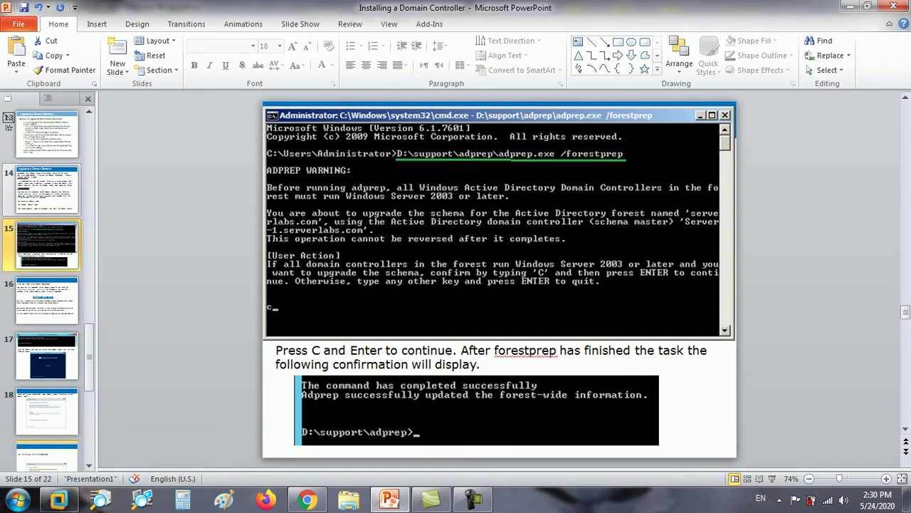
left_click(47, 189)
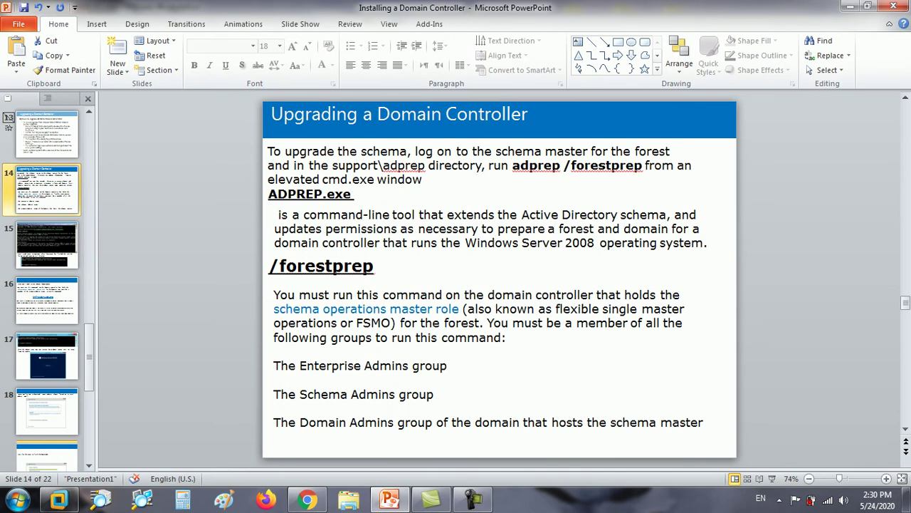
left_click(60, 499)
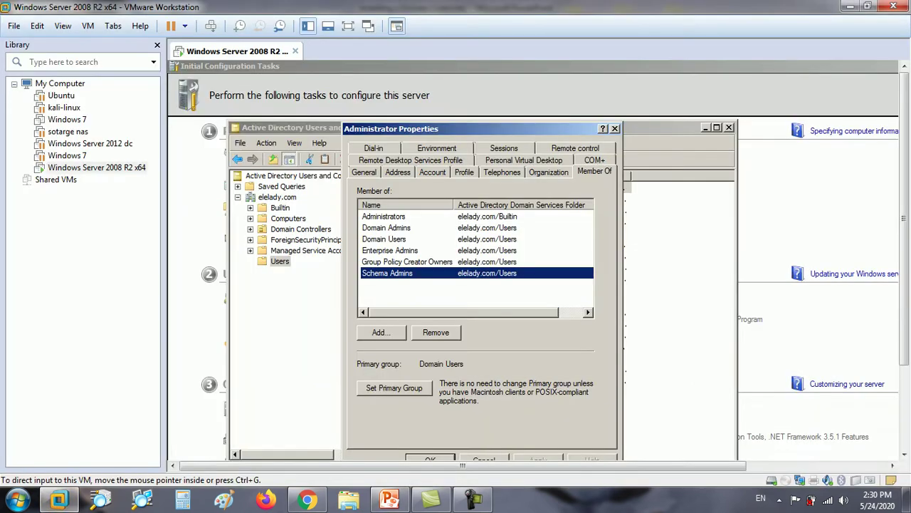
- Close Administrator properties and Active Directory Users and Computers, move the Command Prompt, and exit full screen
left_click(616, 128)
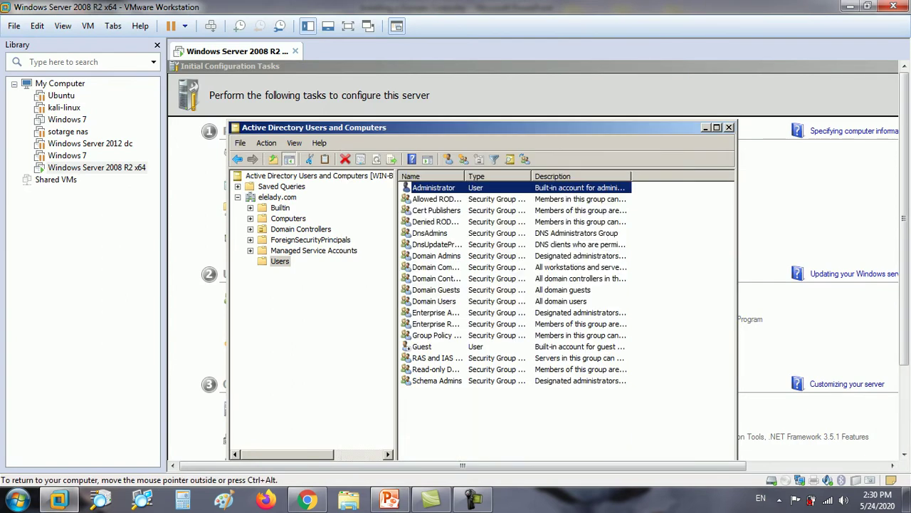
key("ctrl+alt+Return")
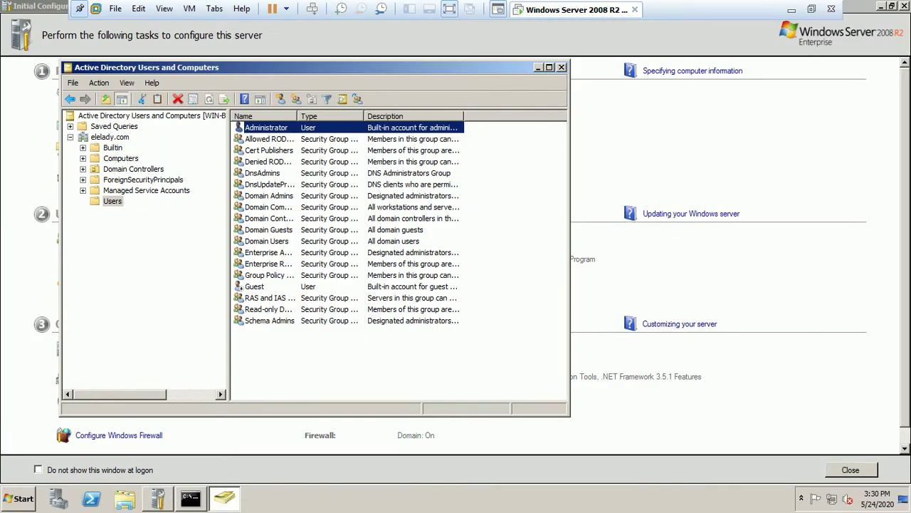
left_click(562, 67)
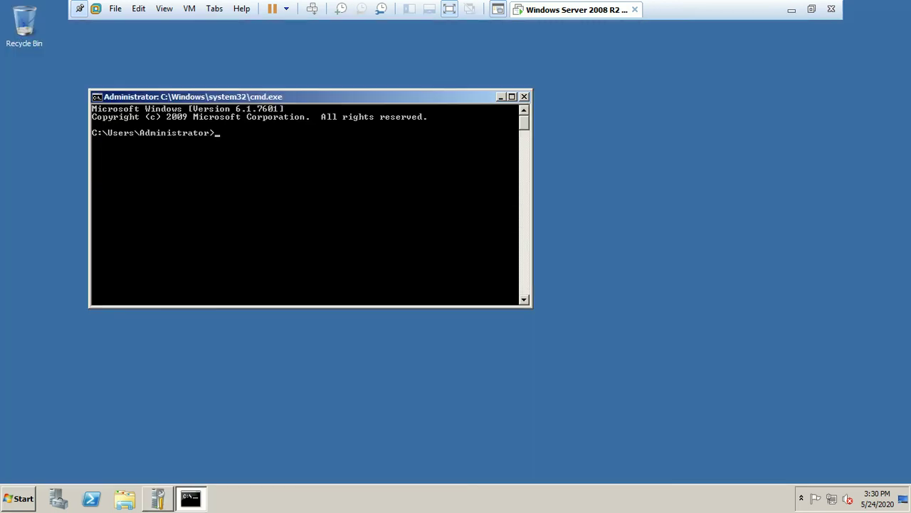
left_click_drag(299, 97, 430, 105)
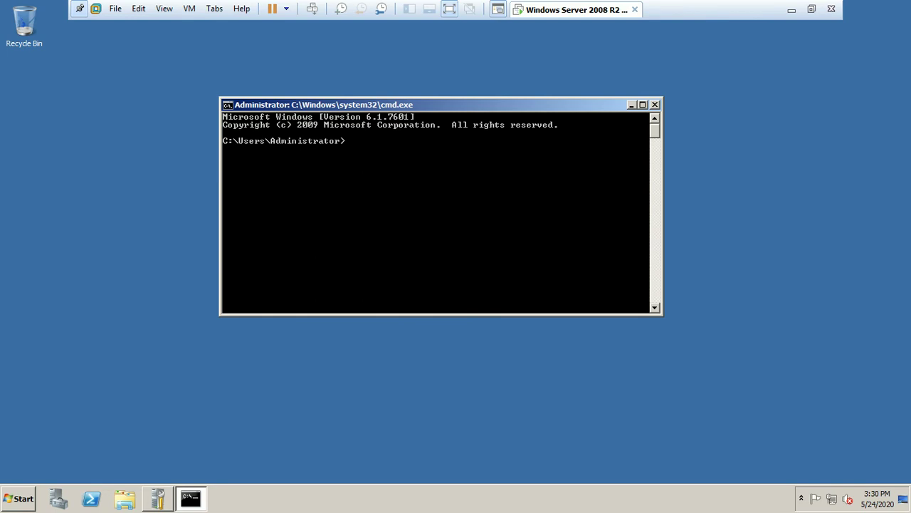
left_click(450, 9)
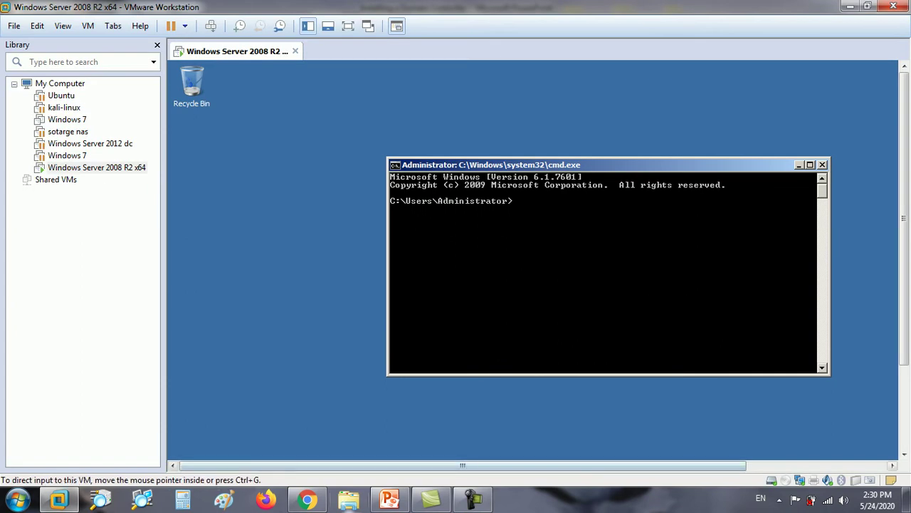
- Browse drive F: on the host and check the contents of New folder (3)
left_click(349, 498)
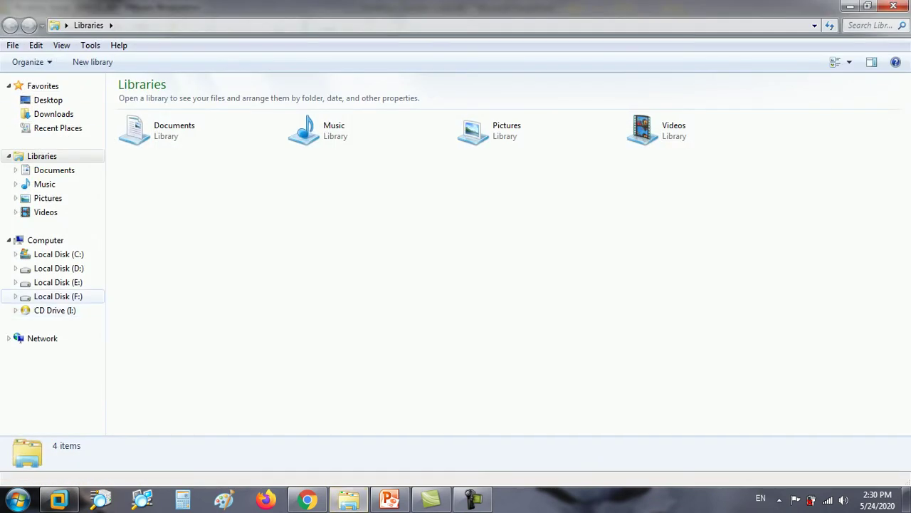
left_click(59, 296)
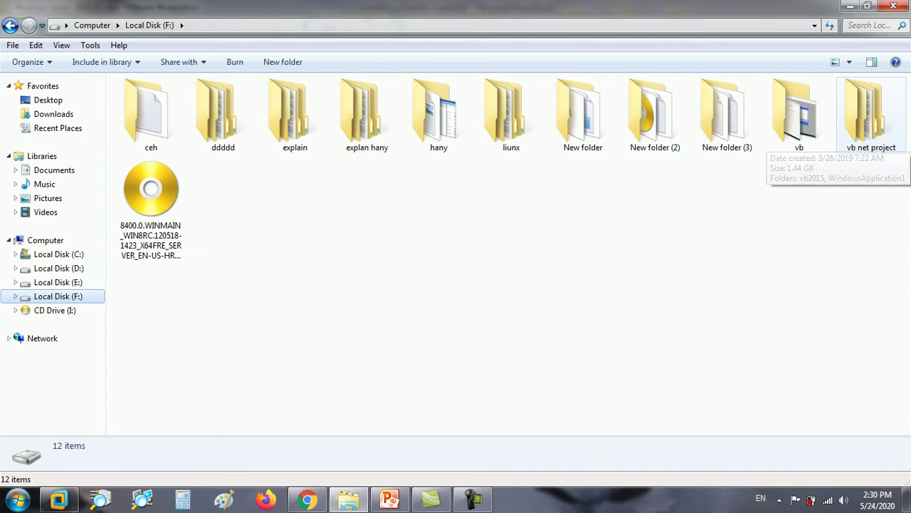
double_click(727, 114)
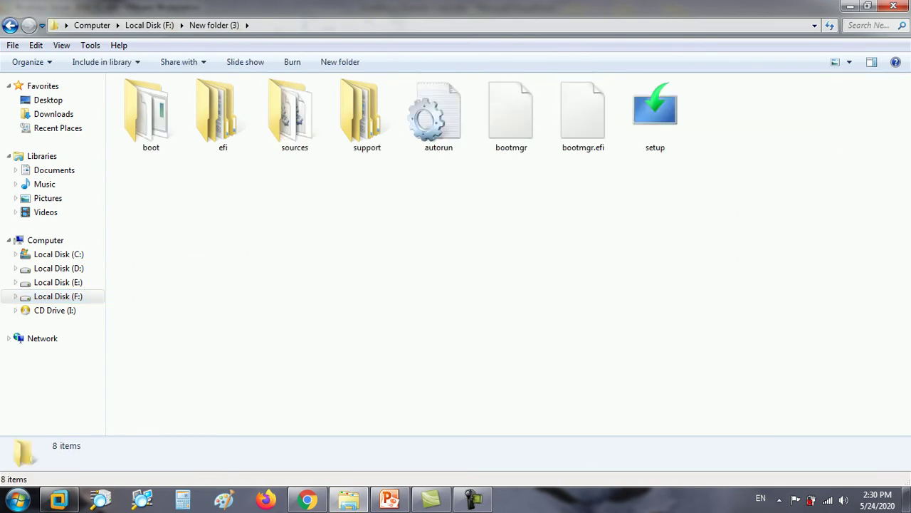
left_click(150, 25)
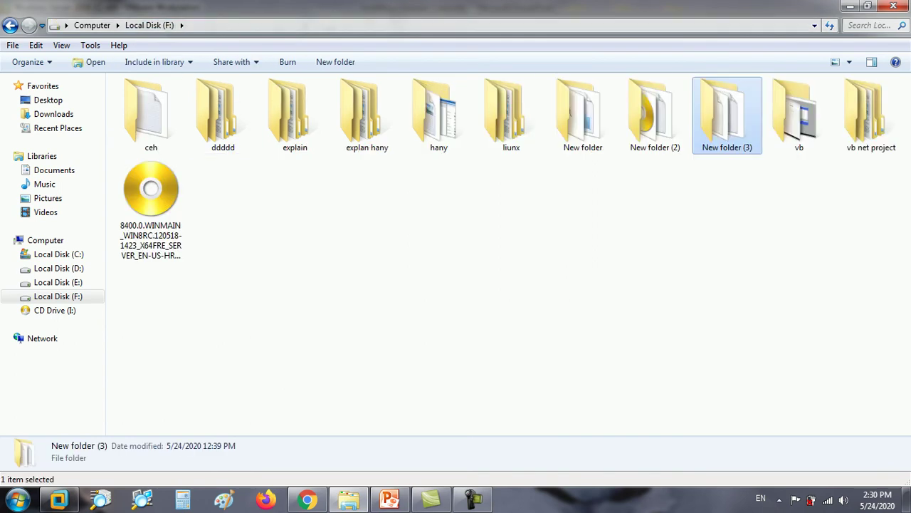
- Rename New folder (3) to server2012
key("F2")
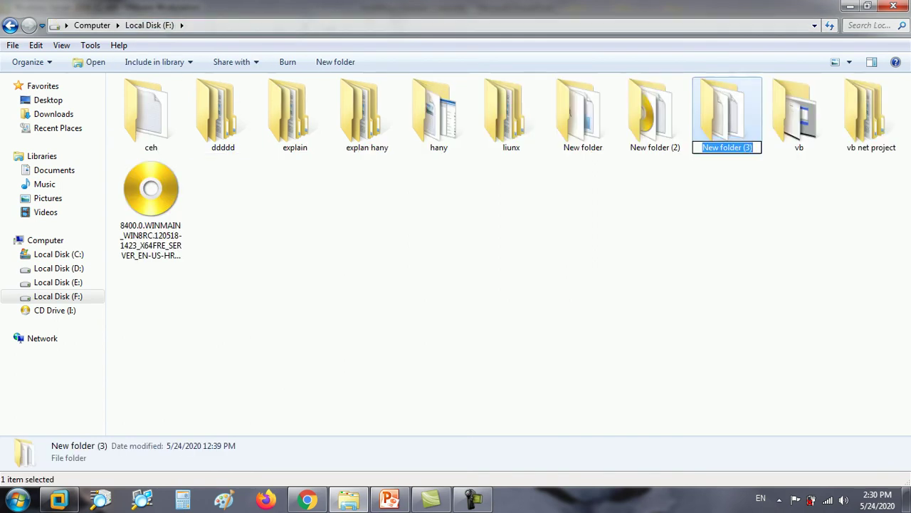
type("win")
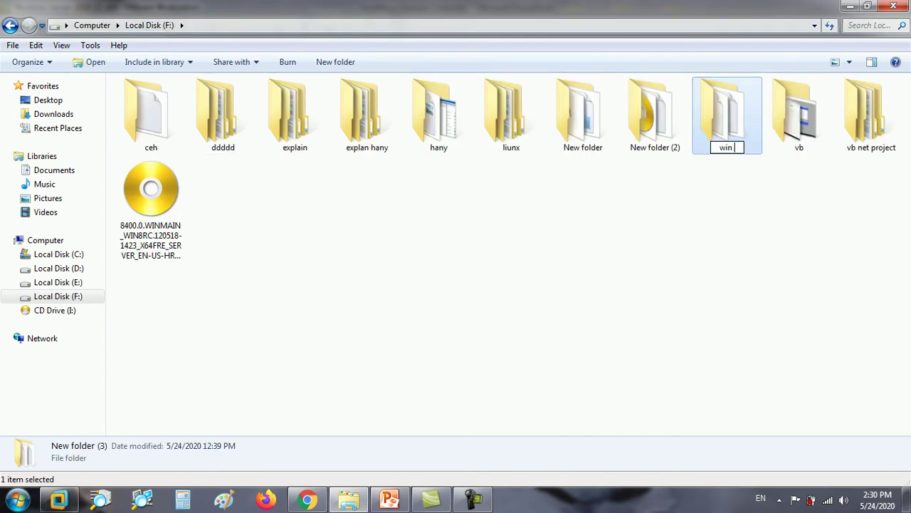
key("BackSpace")
key("BackSpace")
key("BackSpace")
key("BackSpace")
type("server2012")
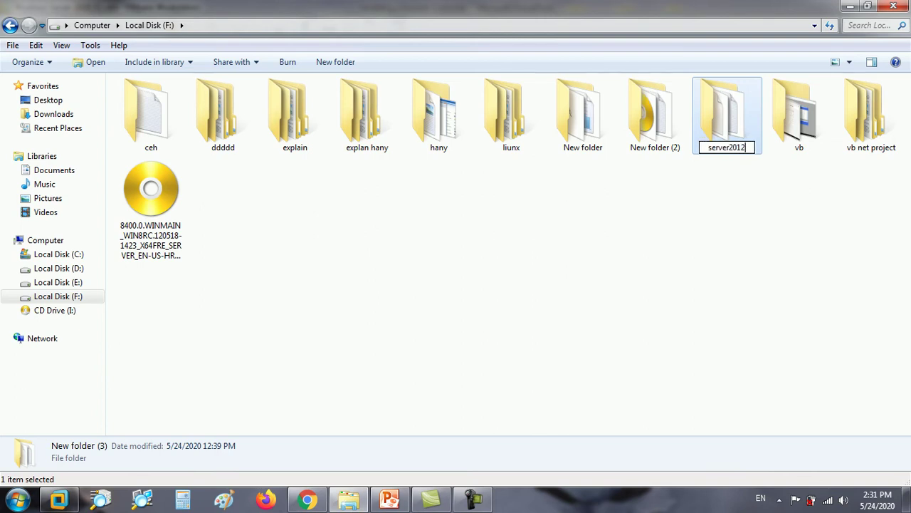
key("Return")
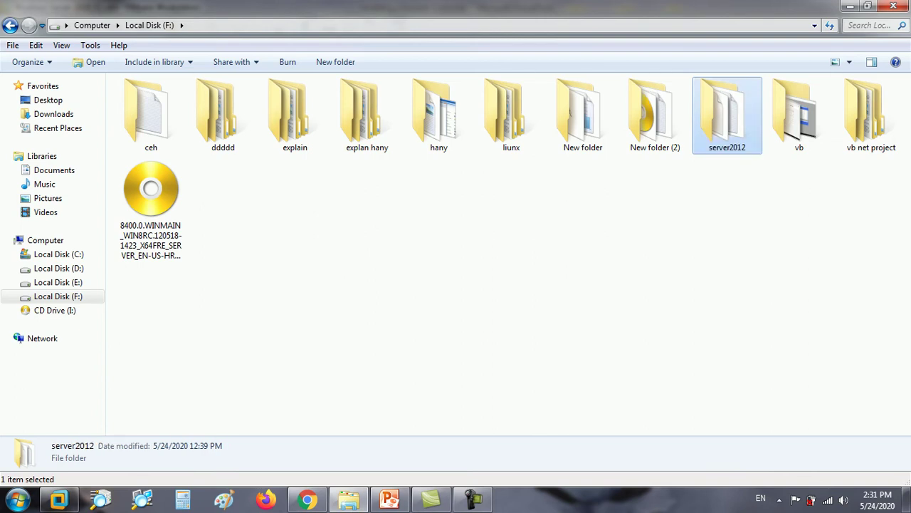
- Select the Windows Server ISO file, view its options, then deselect it
left_click(150, 193)
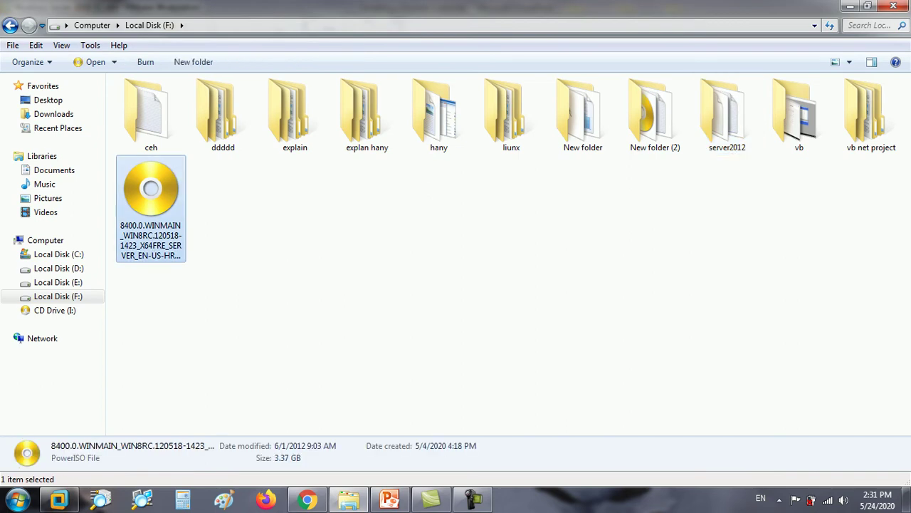
left_click_drag(151, 189, 374, 176)
right_click(164, 200)
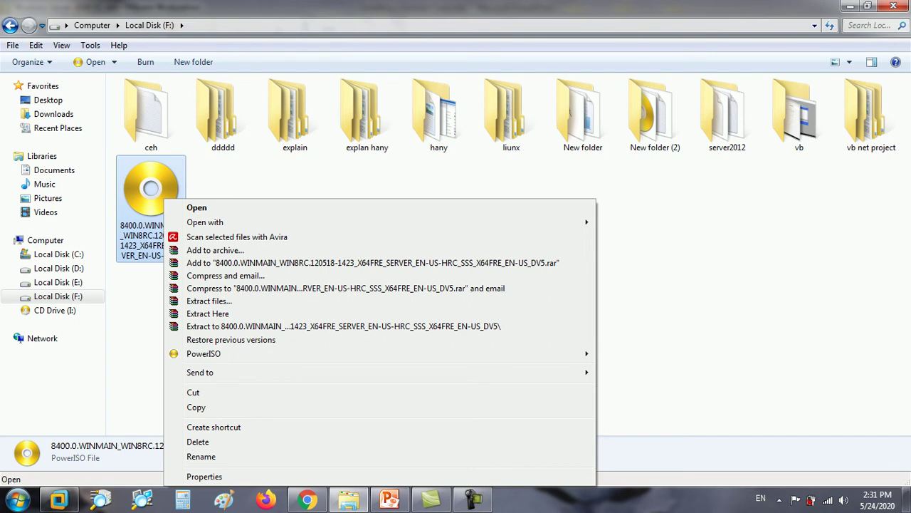
left_click(641, 320)
left_click(676, 228)
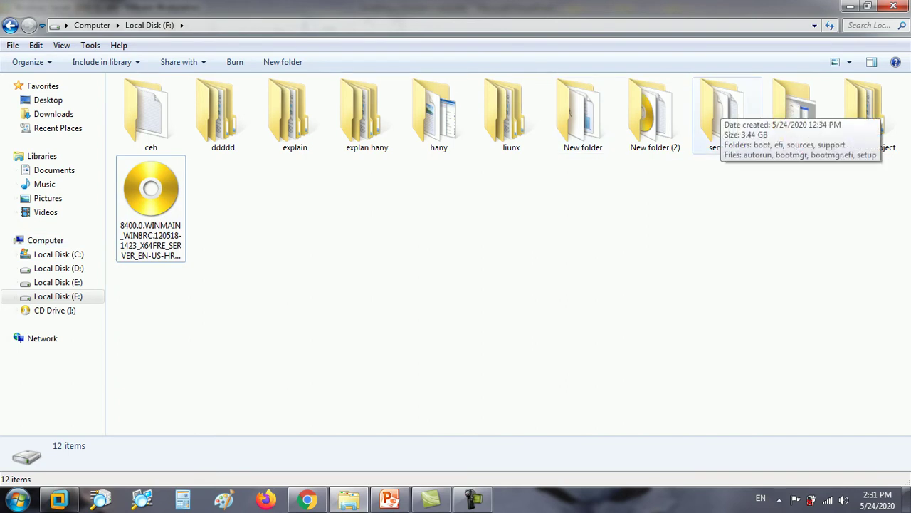
- Copy the server2012 folder and bring up the VM desktop's context menu
right_click(714, 102)
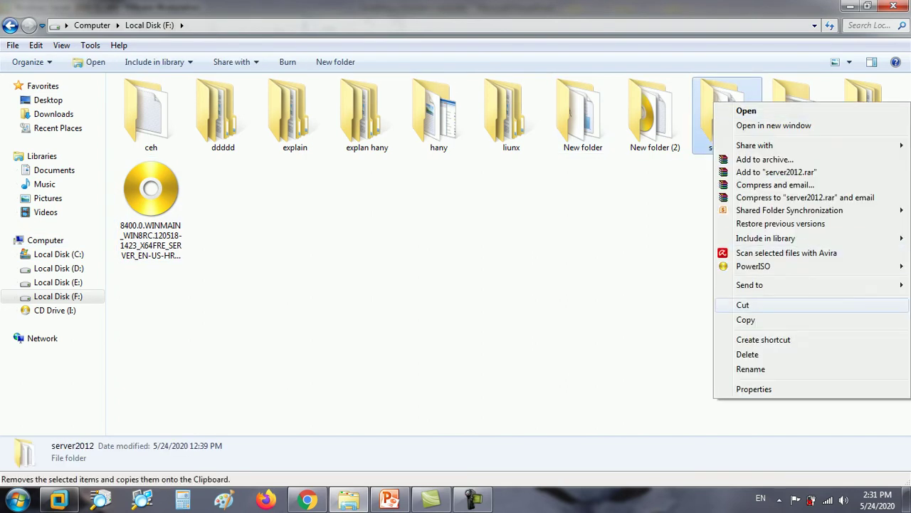
left_click(746, 319)
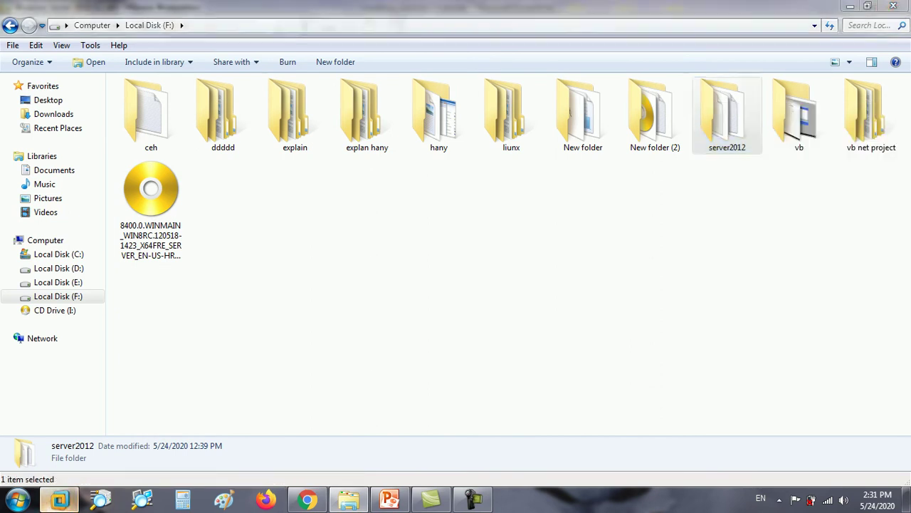
left_click(59, 498)
right_click(285, 137)
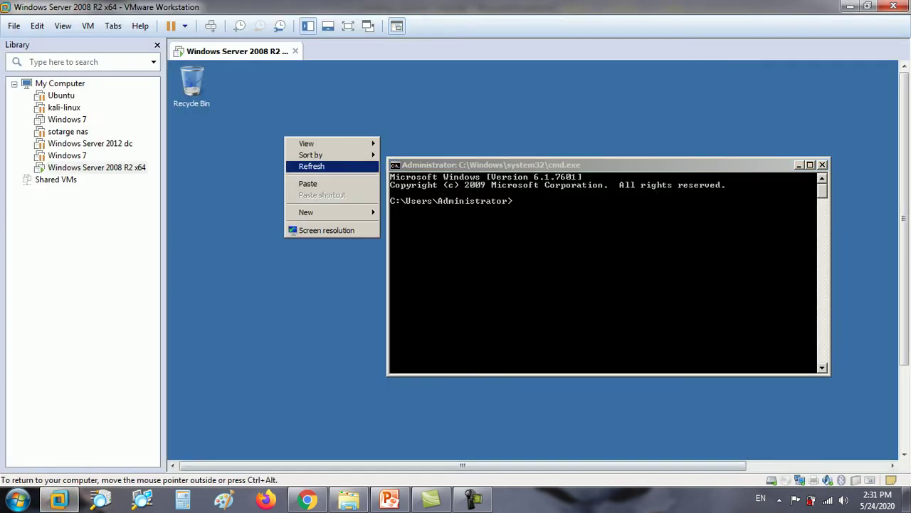
- Paste server2012 onto the VM desktop, then highlight 'adprep /forestprep' on slide 14
left_click(308, 183)
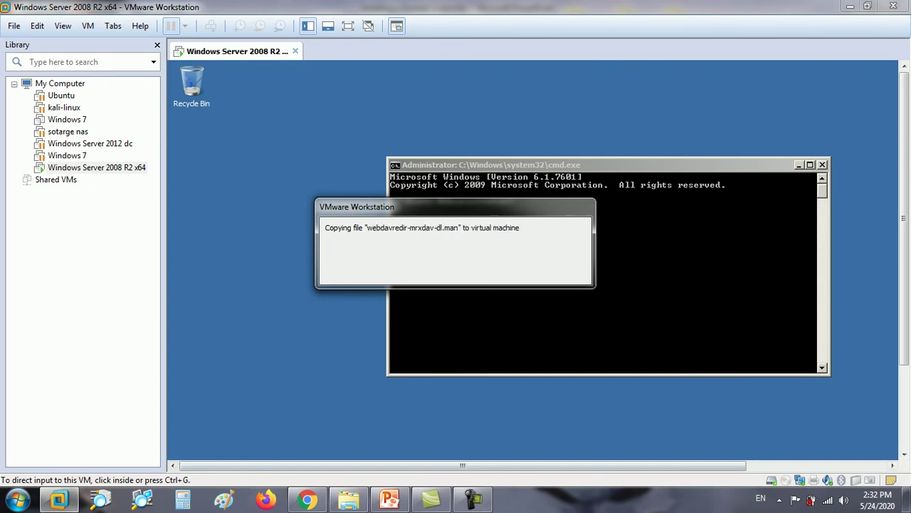
left_click(389, 499)
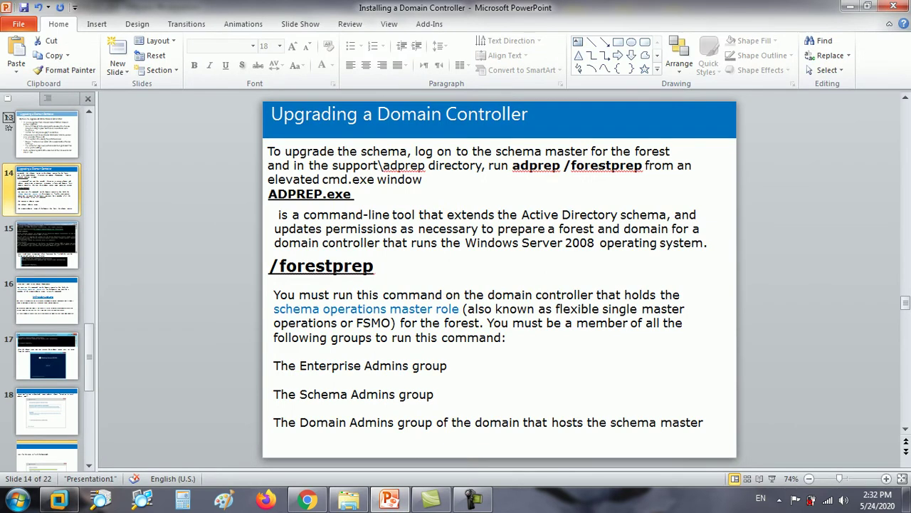
left_click_drag(512, 165, 644, 165)
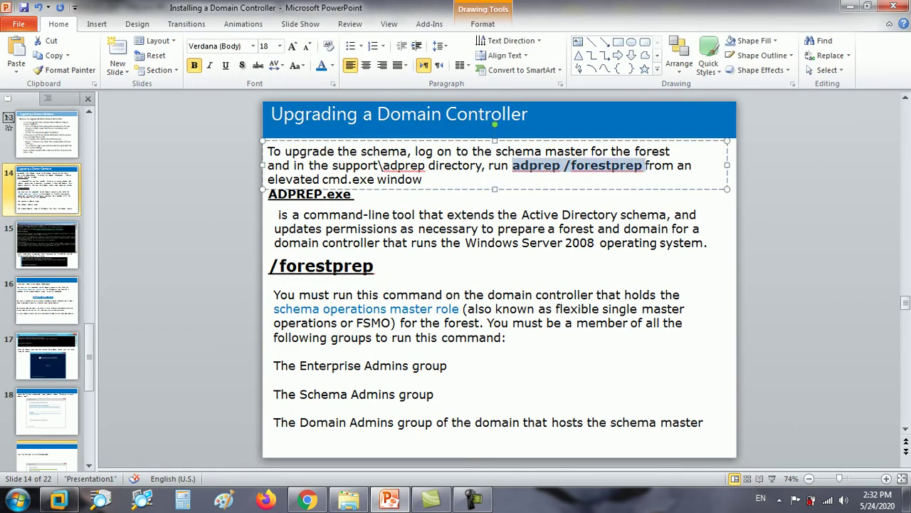
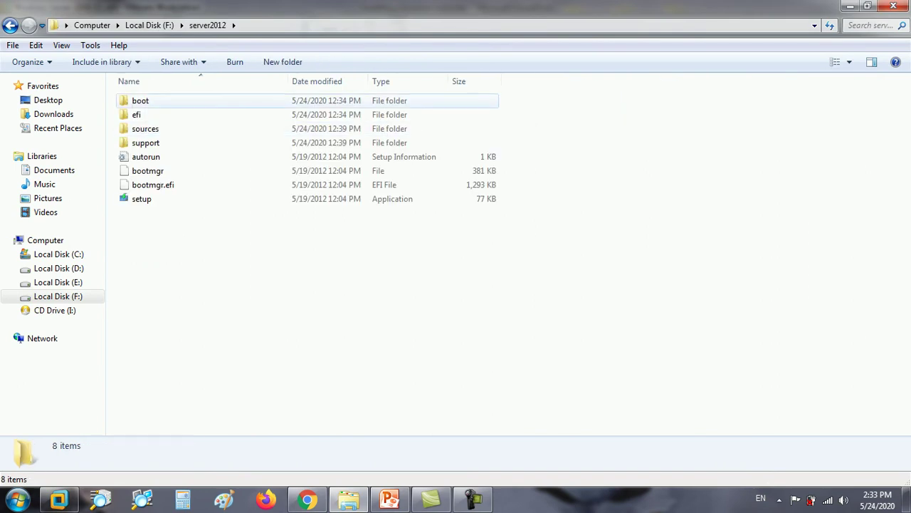
- Open support\adprep in server2012 on drive F: and select the adprep application file
double_click(145, 143)
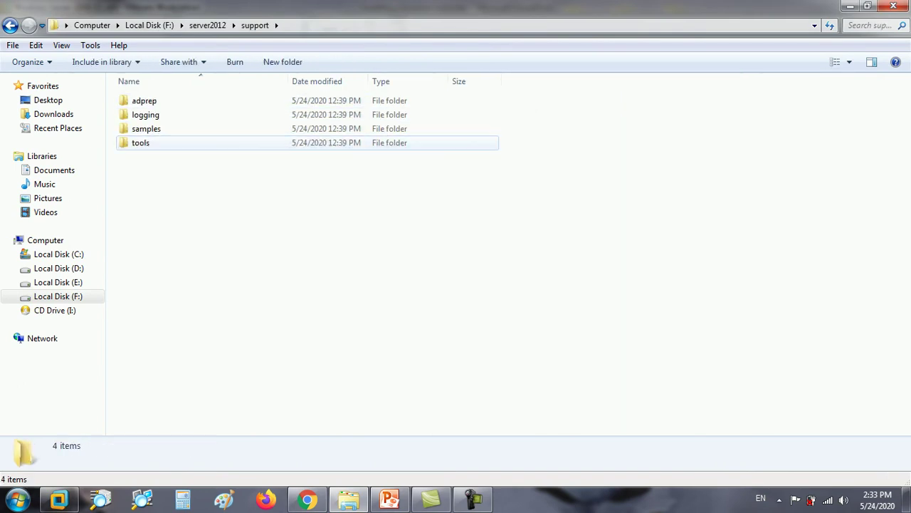
double_click(144, 100)
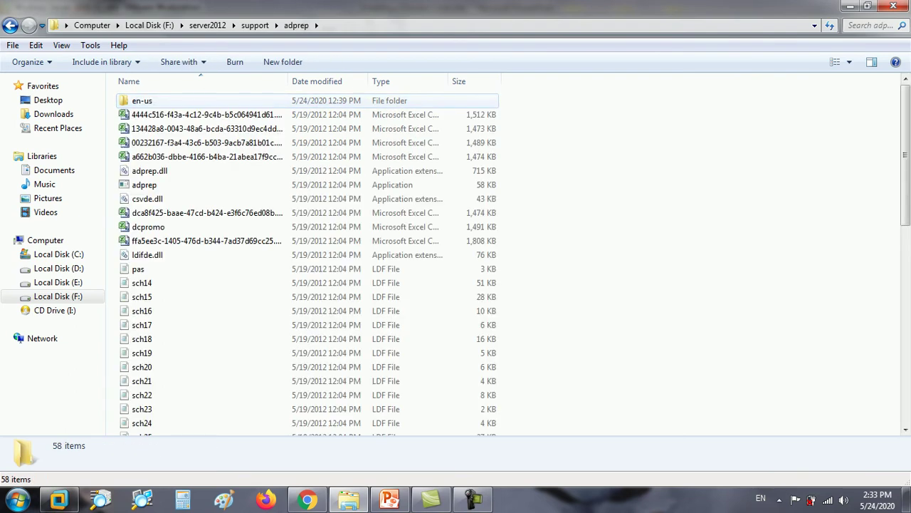
left_click(144, 185)
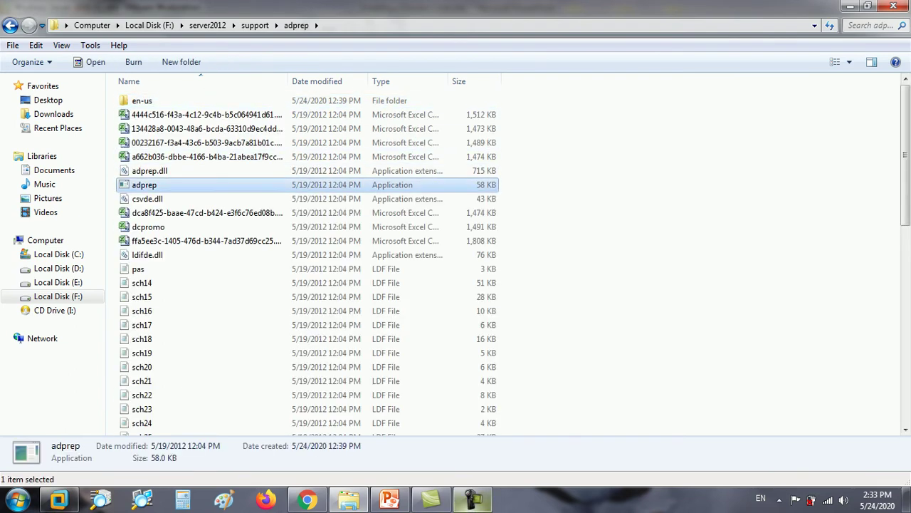
left_click(472, 498)
key("alt+Tab")
- Let the 3.44 GB server2012 copy finish onto the Server 2008 R2 VM desktop
left_click(59, 500)
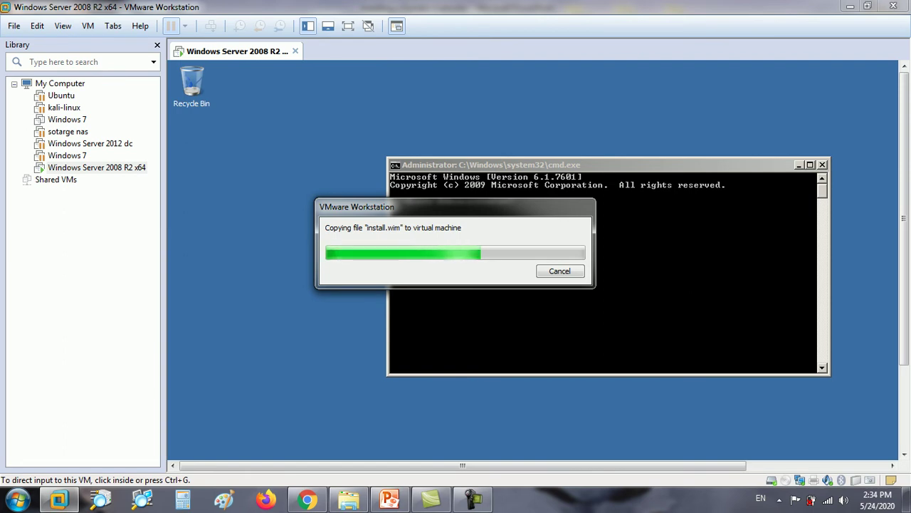
left_click(474, 499)
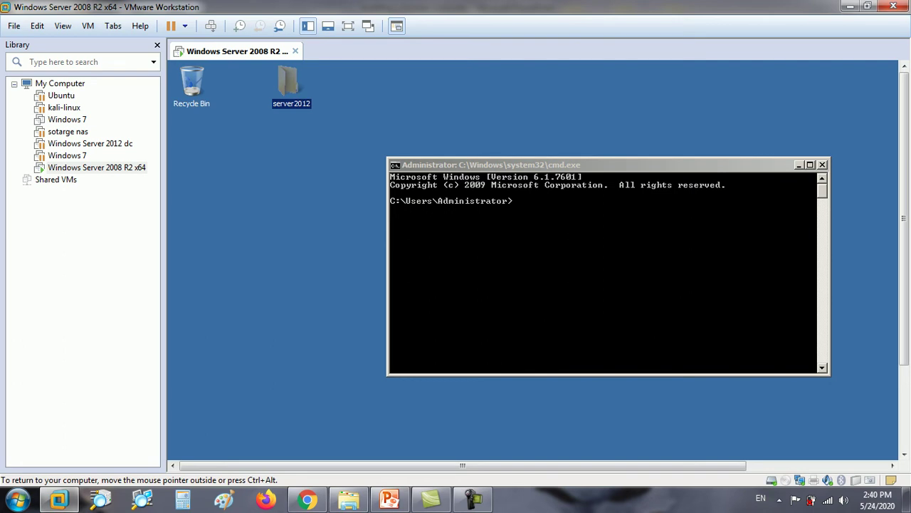
- Cut the server2012 folder from the VM desktop and show the VM full screen
right_click(286, 83)
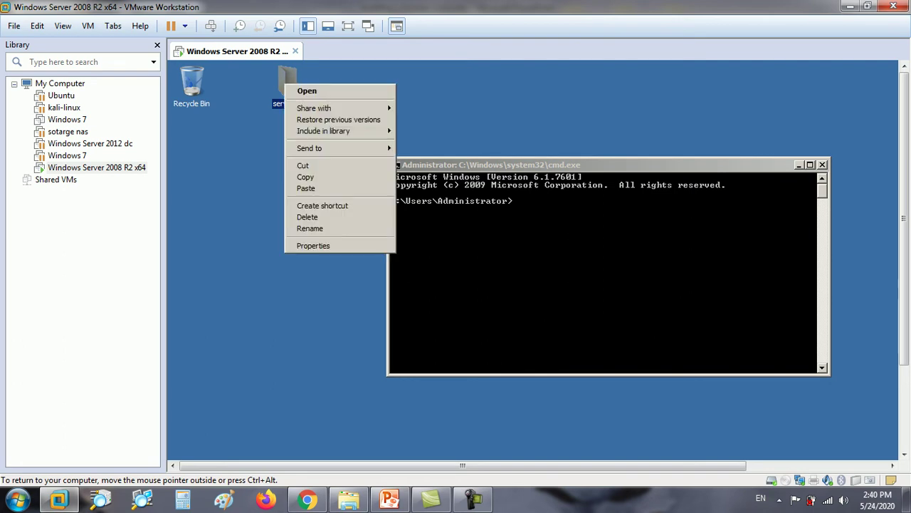
key("Escape")
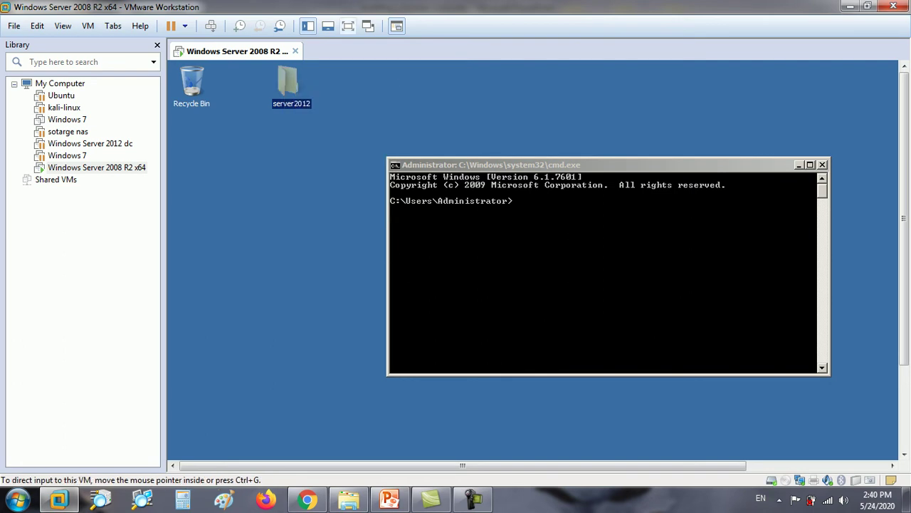
left_click(347, 25)
- Paste server2012 into the root of Local Disk (C:) and bring the Command Prompt forward
key("super")
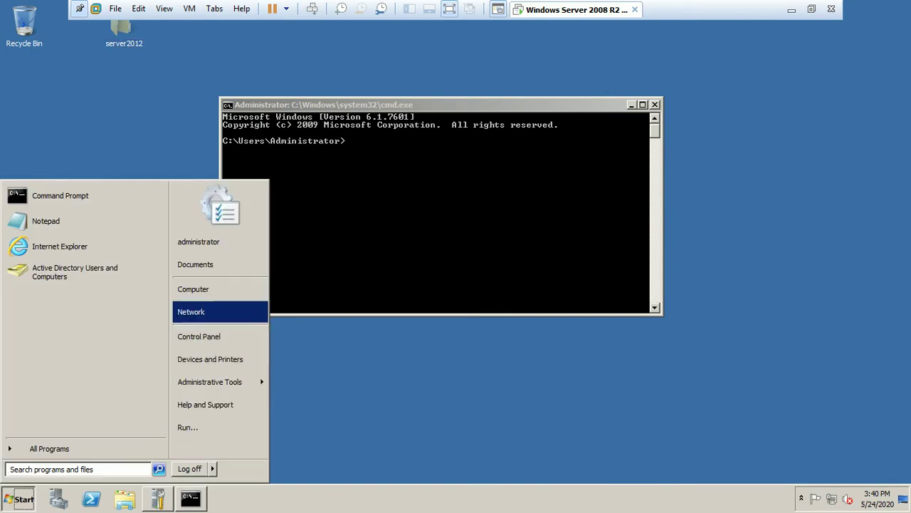
key("Escape")
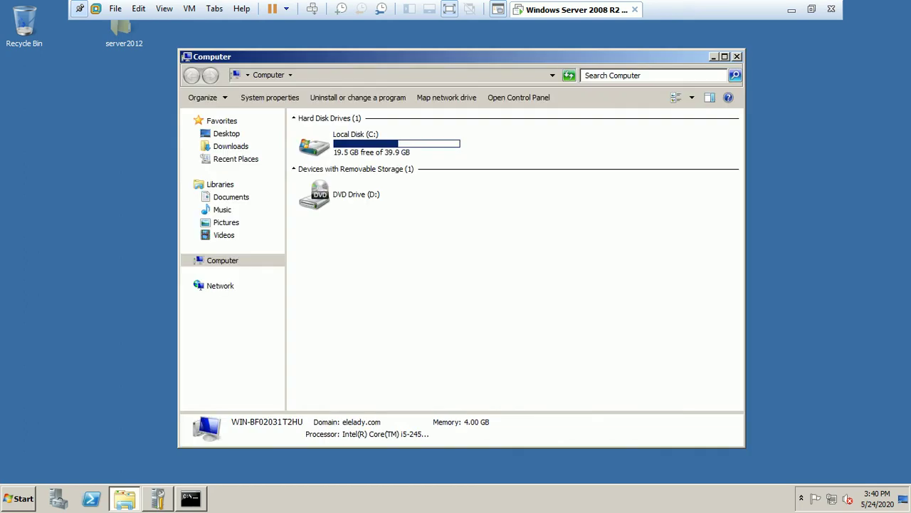
double_click(313, 144)
right_click(336, 231)
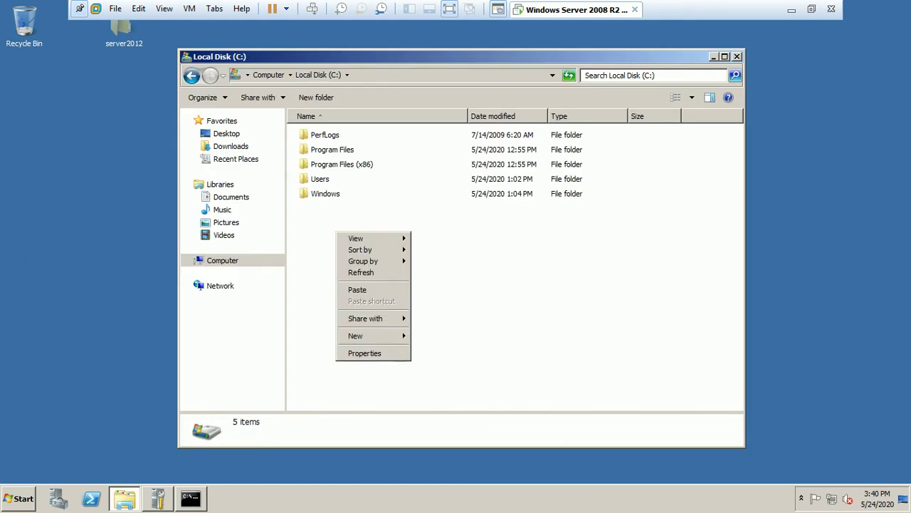
left_click(357, 289)
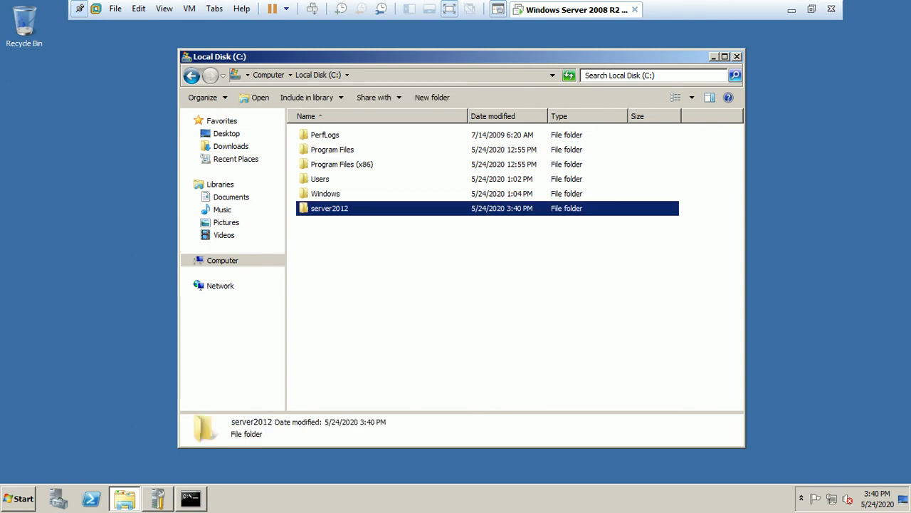
left_click_drag(427, 56, 383, 72)
key("super+5")
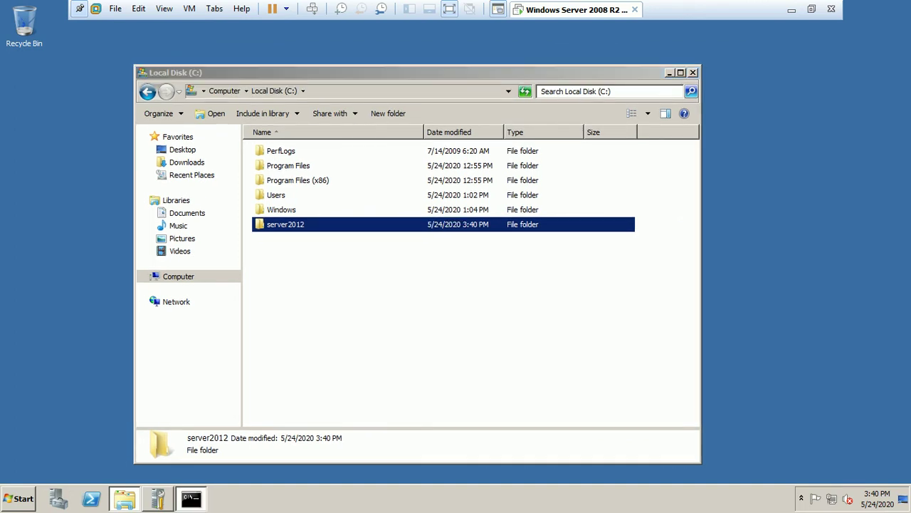
type("cd")
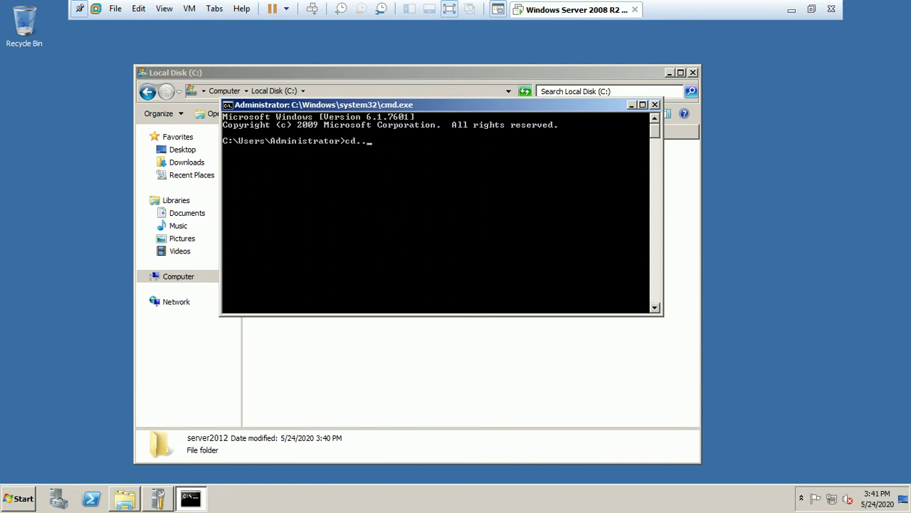
type("..")
- Go up to C:\ with cd.. twice and list its folders with dir
key("Return")
type("cd..")
key("Return")
type("dir")
key("Return")
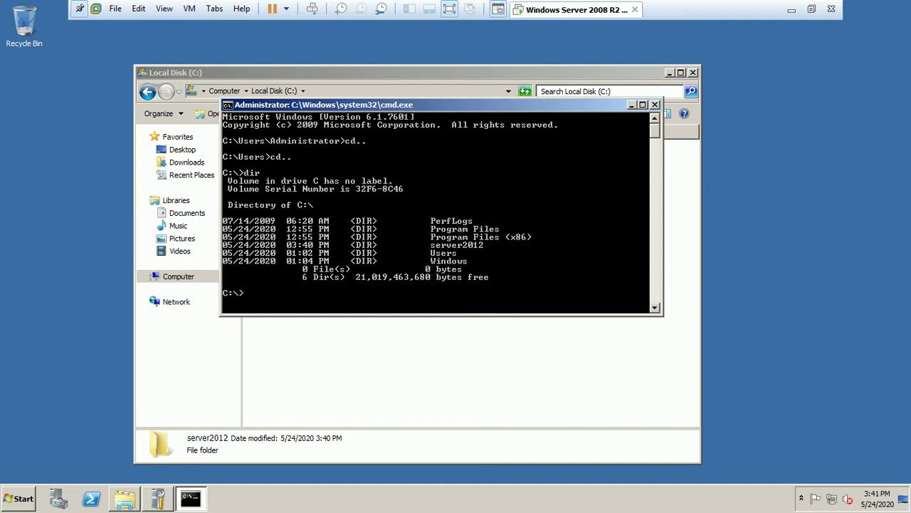
- Mark the server2012 entry in the listing, then change into C:\server2012
right_click(353, 230)
left_click(368, 237)
left_click_drag(340, 245, 458, 245)
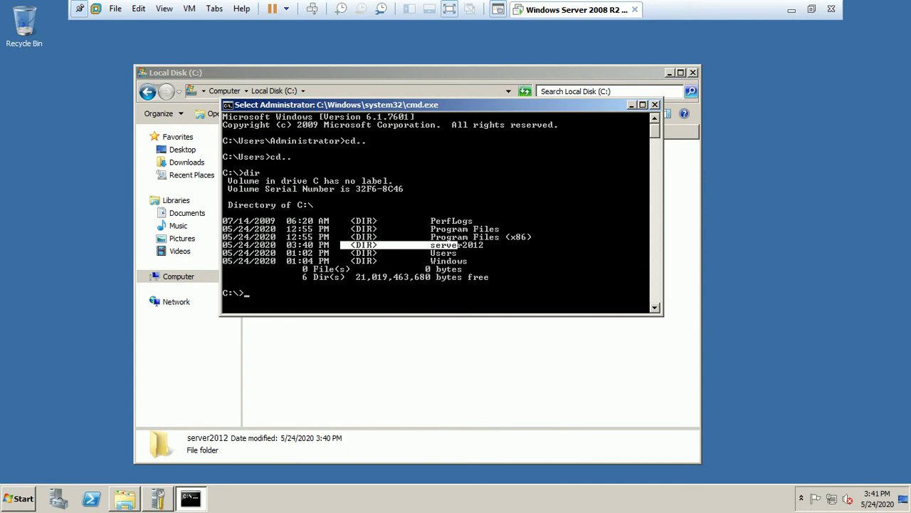
left_click(267, 293)
type("cd")
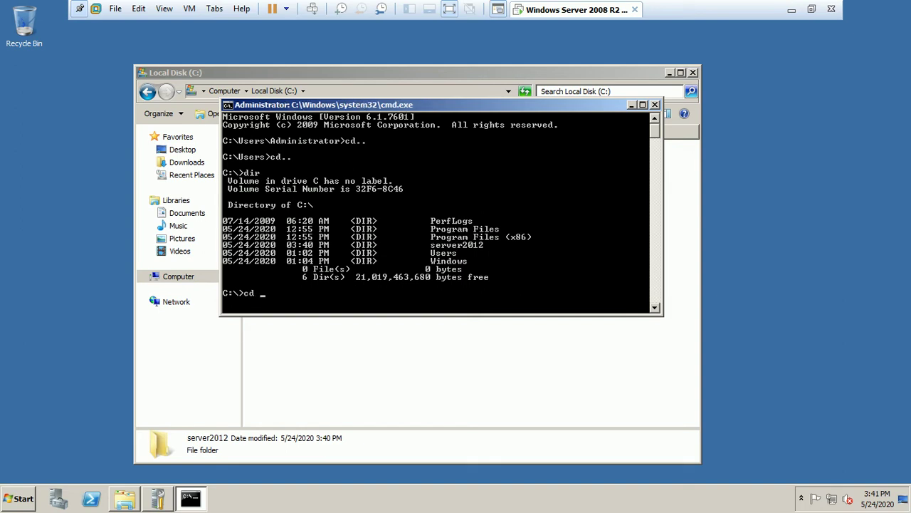
type(" server")
type("2012")
key("Return")
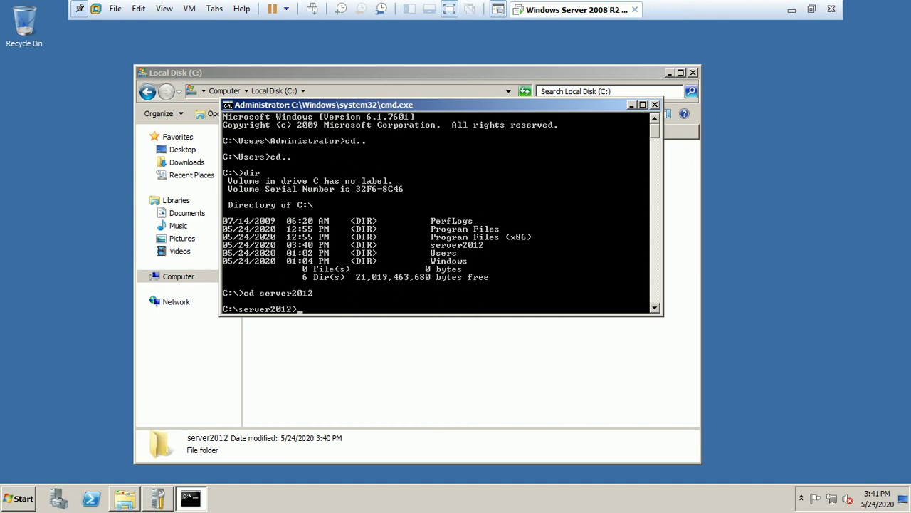
- Change into the support folder and list its contents with dir
scroll(441, 212, "down", 2)
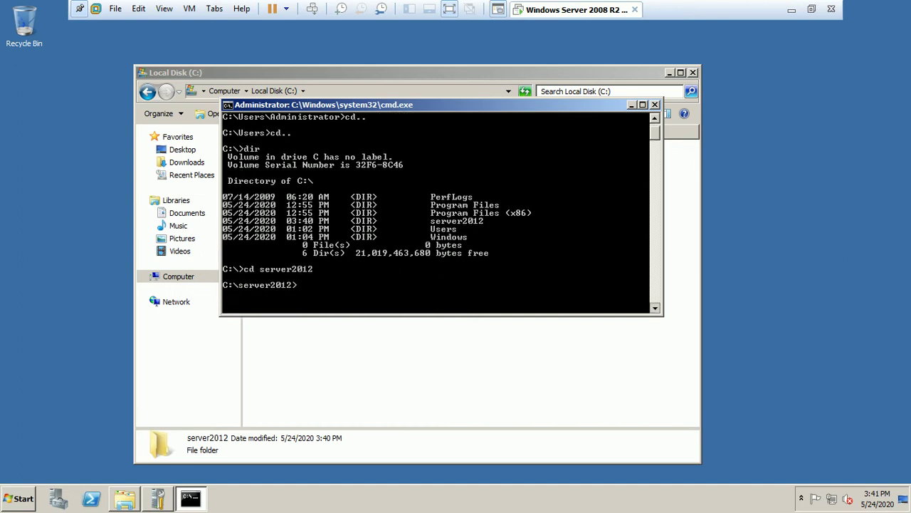
type("c")
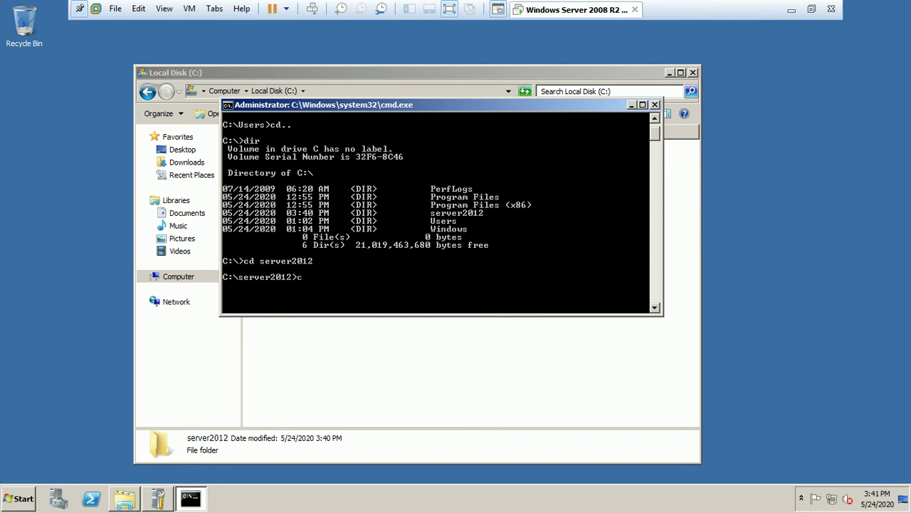
type("d support")
key("Return")
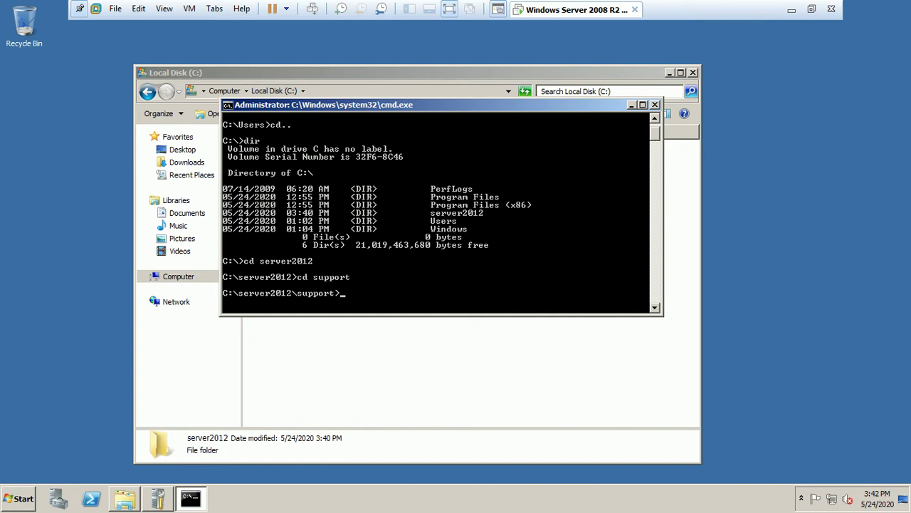
type("dir")
key("Return")
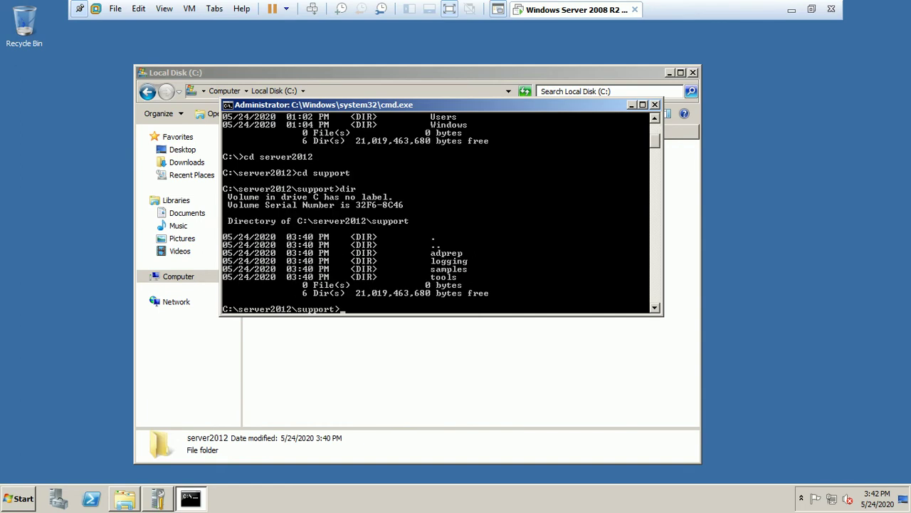
- Mark the adprep folder name in the support listing
right_click(411, 261)
left_click(432, 265)
left_click(428, 252)
key("shift+Right")
key("shift+Right")
key("shift+Right")
key("shift+Right")
key("shift+Right")
key("shift+Right")
key("shift+Right")
key("shift+Right")
key("shift+Right")
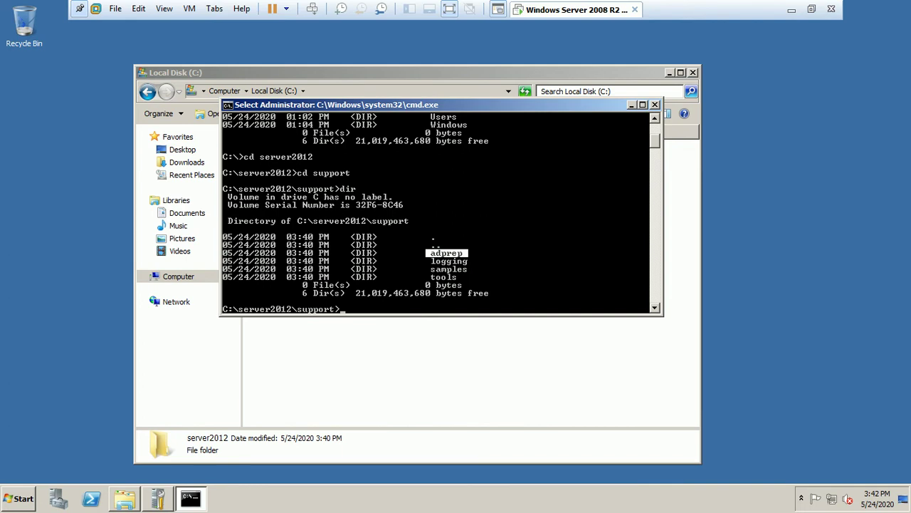
key("shift+Down")
left_click(422, 252)
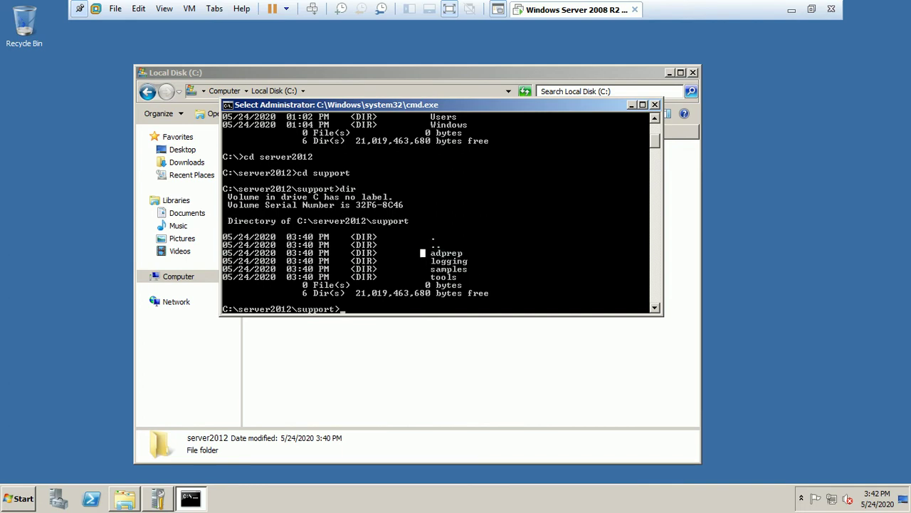
key("shift+Right")
key("shift+Right")
key("shift+Right")
key("shift+Right")
key("shift+Right")
key("shift+Right")
key("shift+Right")
key("shift+Down")
key("shift+Right")
key("shift+Up")
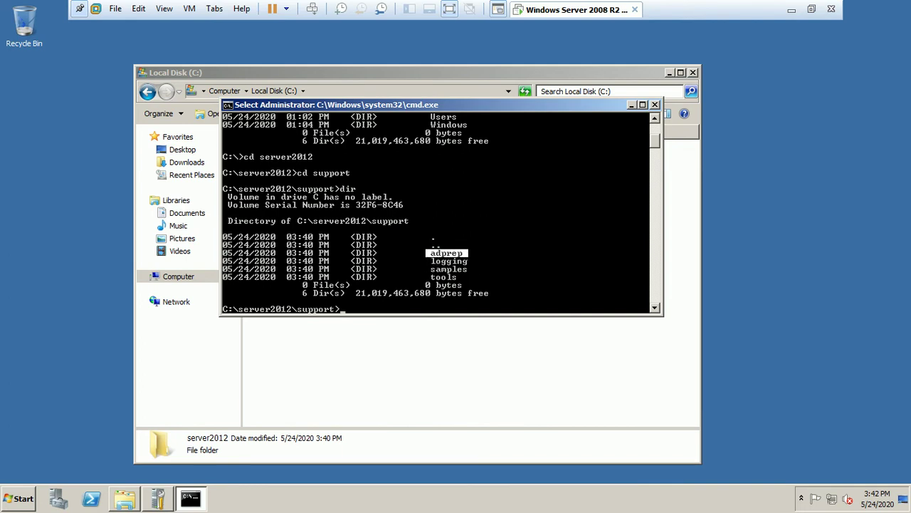
key("Return")
- Change into C:\server2012\support\adprep with cd adprep
type("cd")
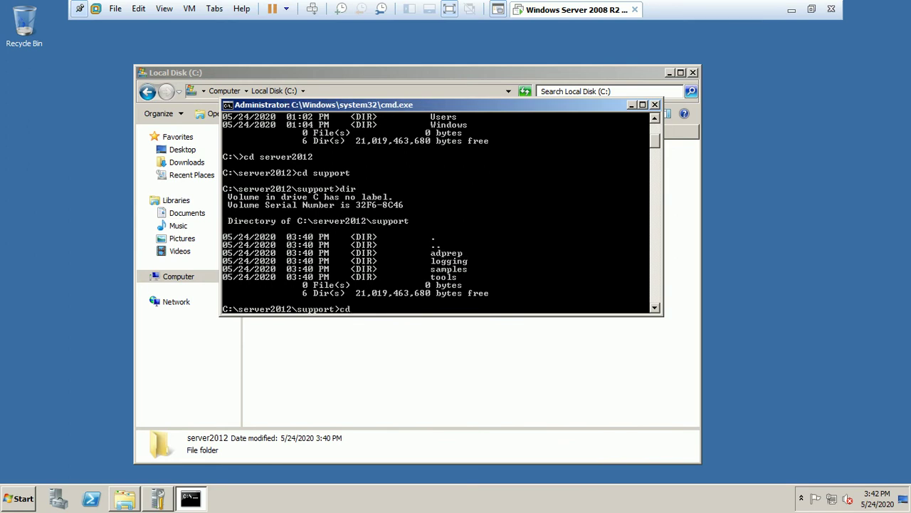
type(" adprep")
key("Return")
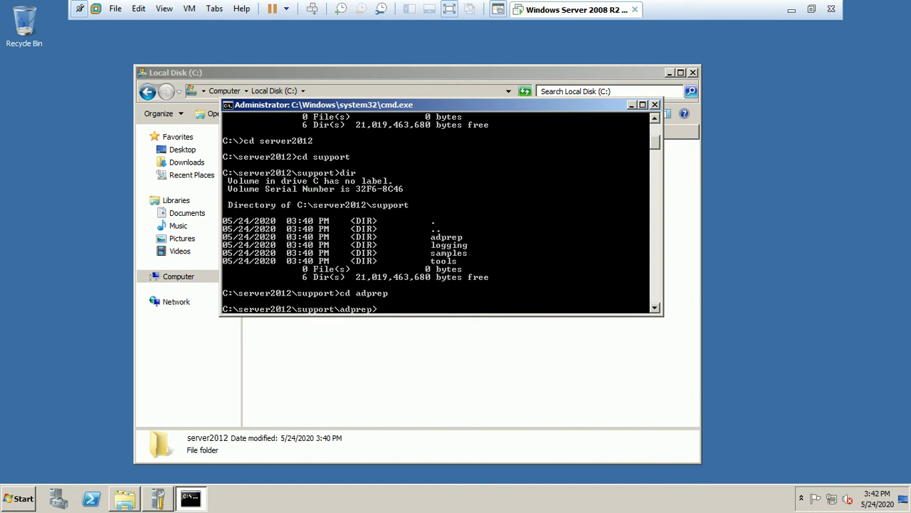
key("alt+Tab")
- In Explorer, open C:\server2012\support\adprep and select the adprep application file
key("s")
key("Return")
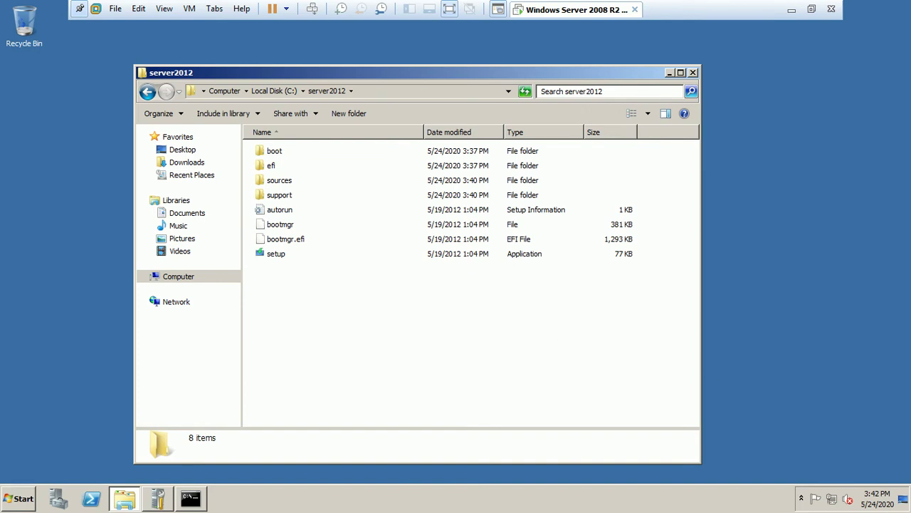
key("Return")
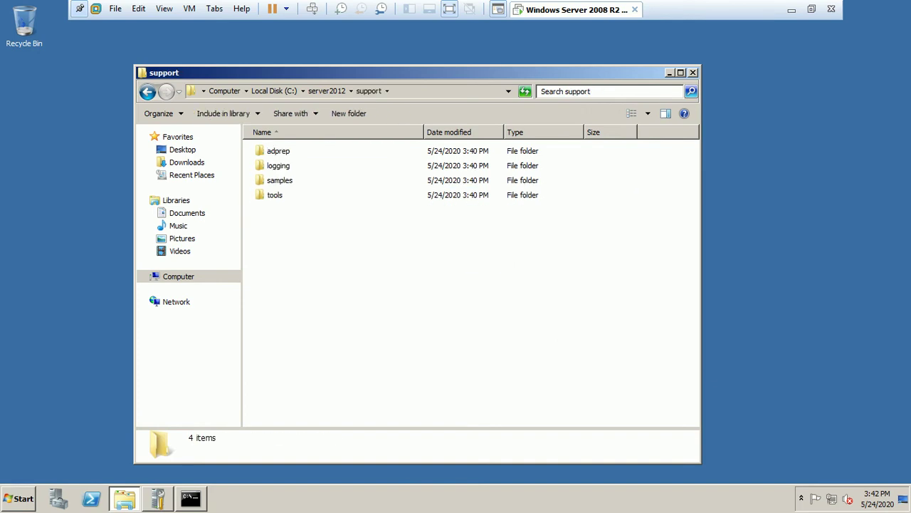
left_click(278, 151)
key("Return")
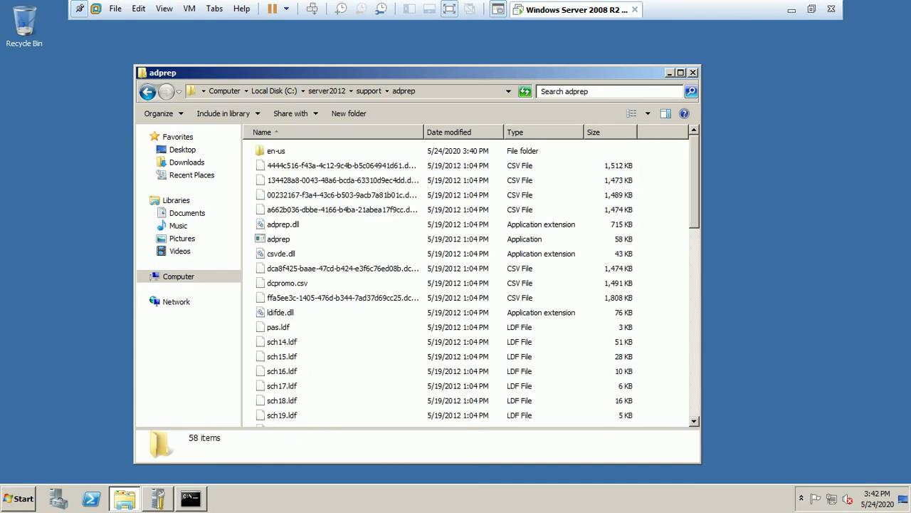
left_click(279, 238)
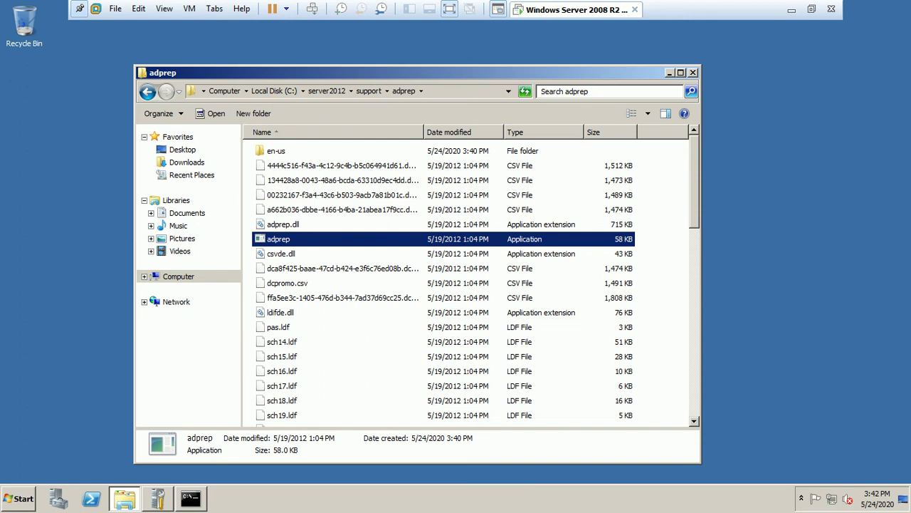
key("alt+Tab")
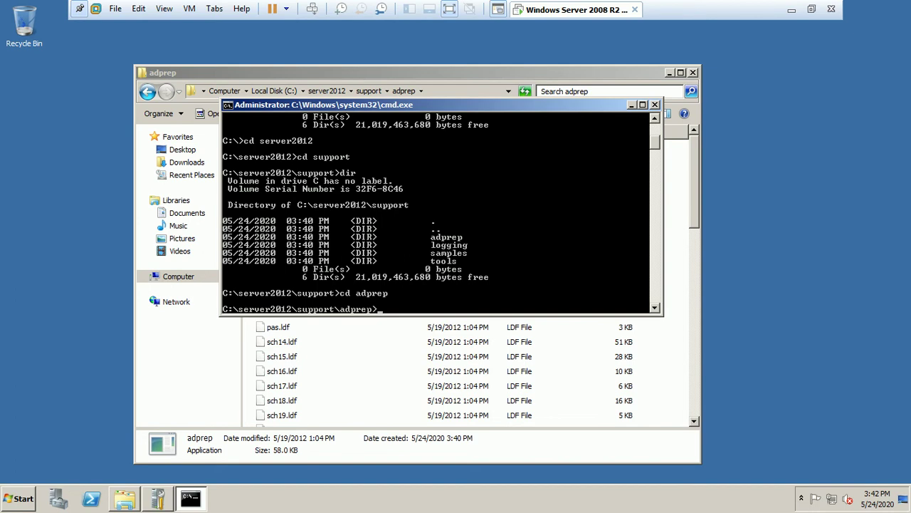
- Go back up to drive C, close Explorer, and leave the VM's full-screen view
left_click(147, 91)
left_click(147, 91)
left_click(146, 91)
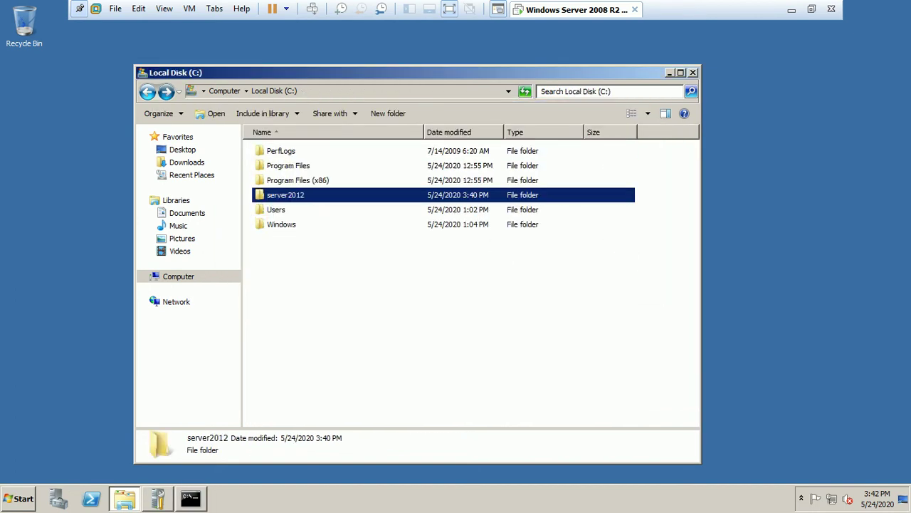
left_click(693, 72)
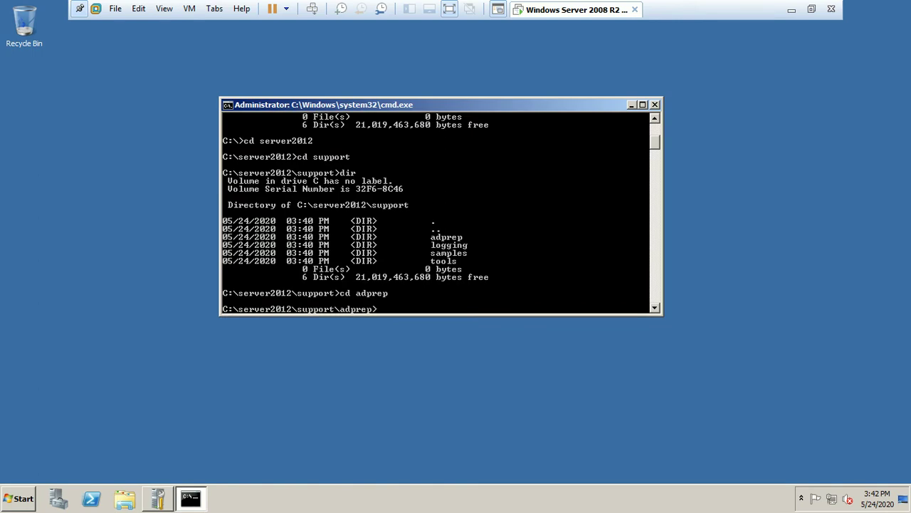
key("ctrl+alt+Return")
- Copy the 'adprep /forestprep' command from PowerPoint slide 14 and return to the VM
left_click(389, 499)
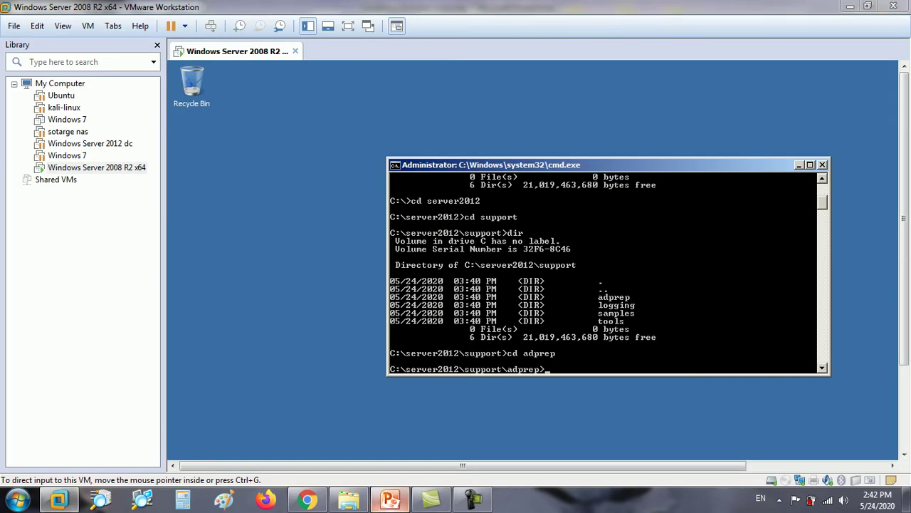
left_click(47, 189)
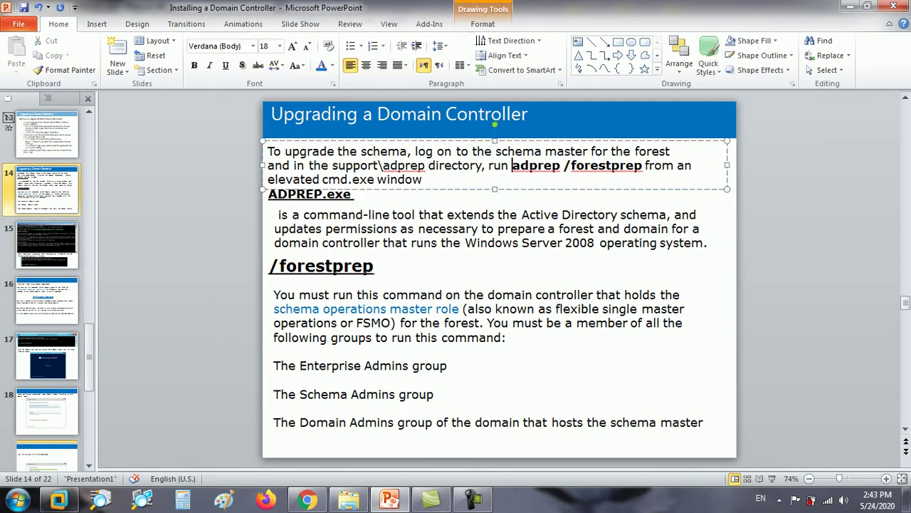
left_click_drag(513, 165, 644, 166)
right_click(538, 163)
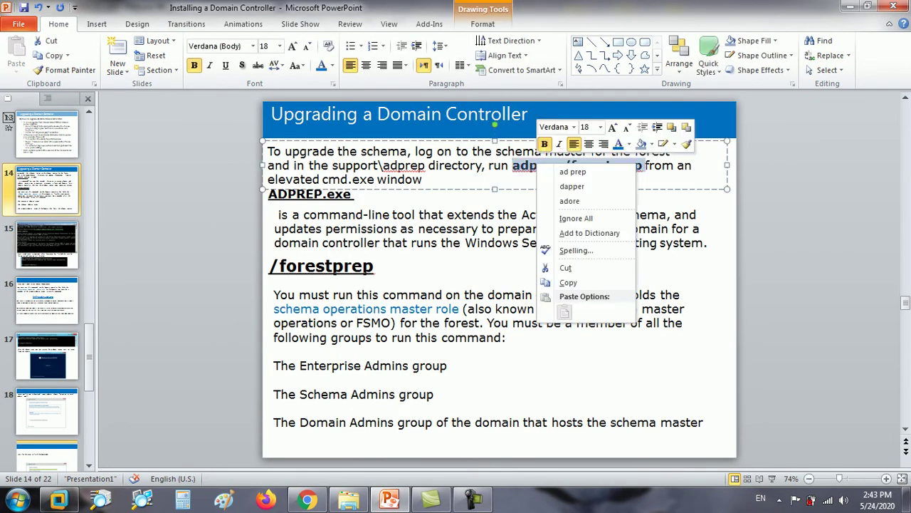
left_click(568, 282)
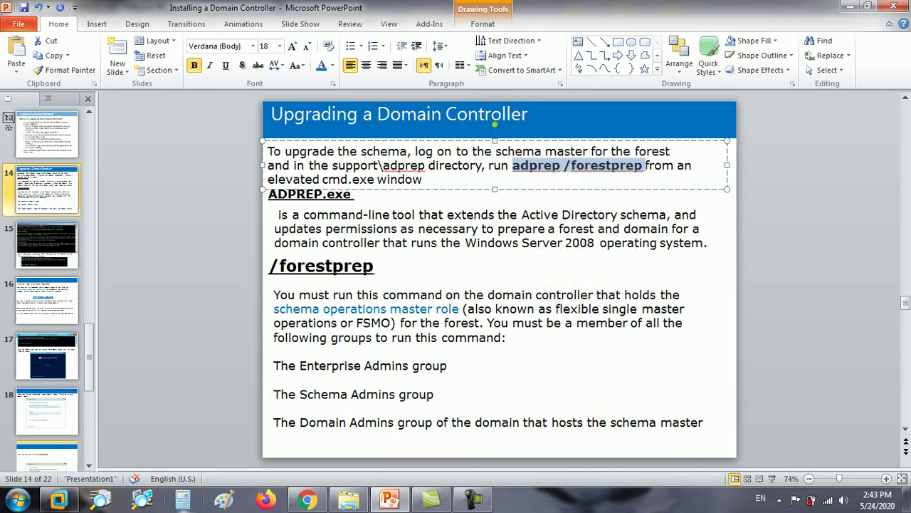
left_click(59, 499)
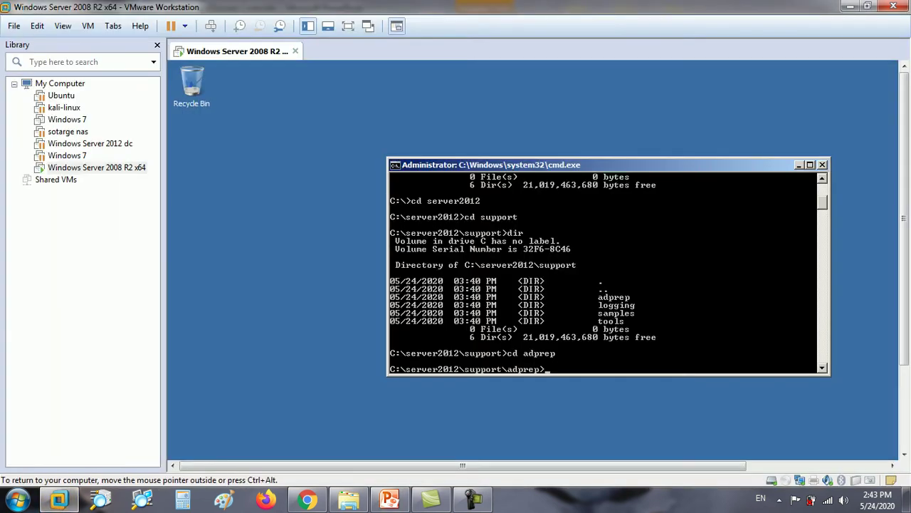
- Paste adprep /forestprep at the C:\server2012\support\adprep prompt and show the VM full screen
right_click(436, 166)
mouse_move(463, 253)
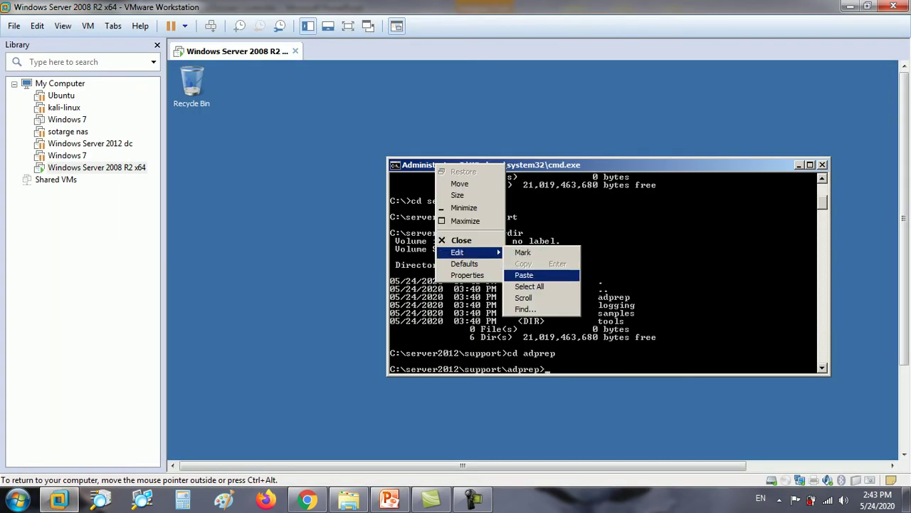
left_click(524, 275)
key("ctrl+alt")
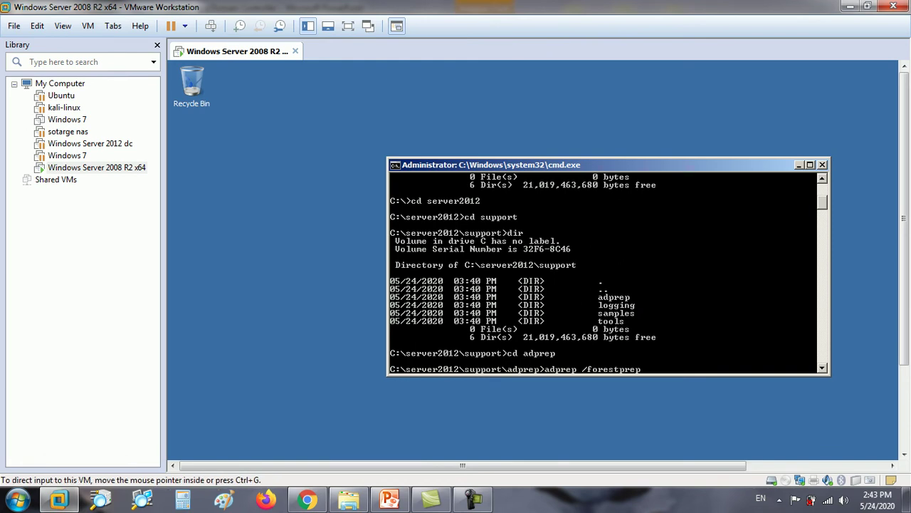
left_click(347, 26)
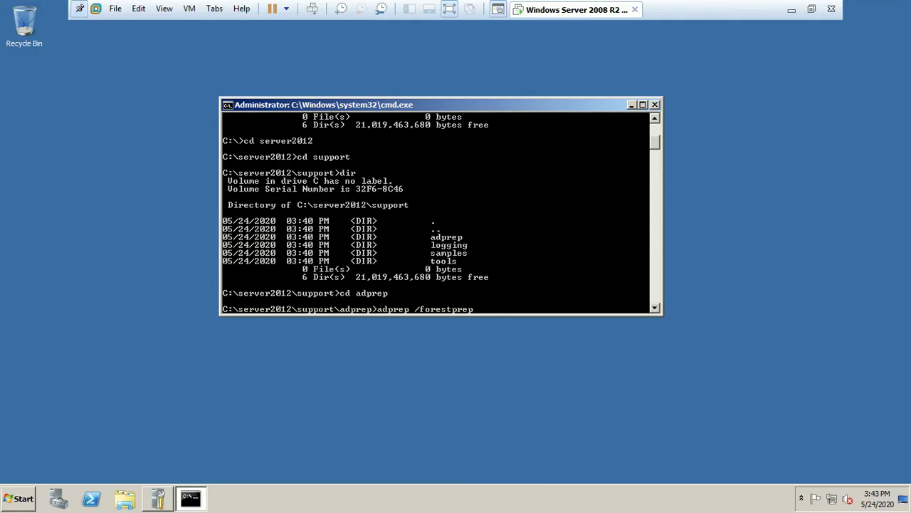
scroll(442, 214, "down", 6)
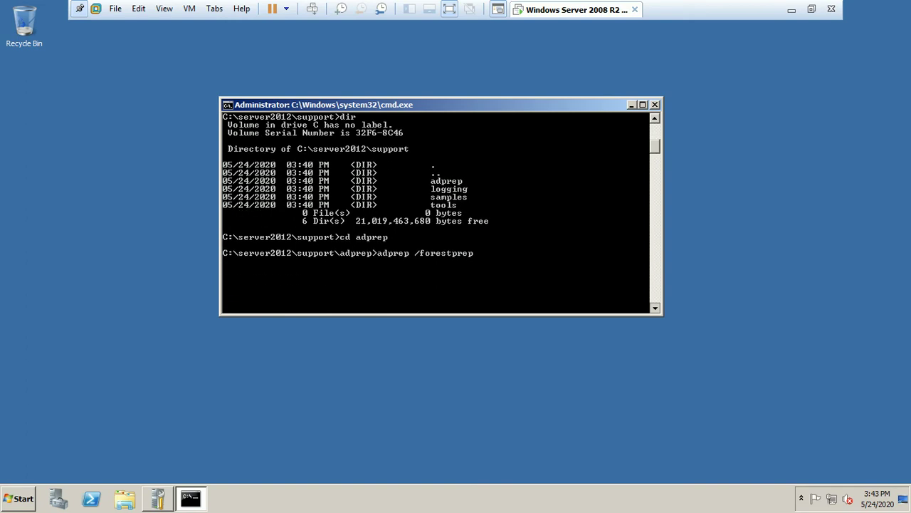
scroll(441, 214, "down", 2)
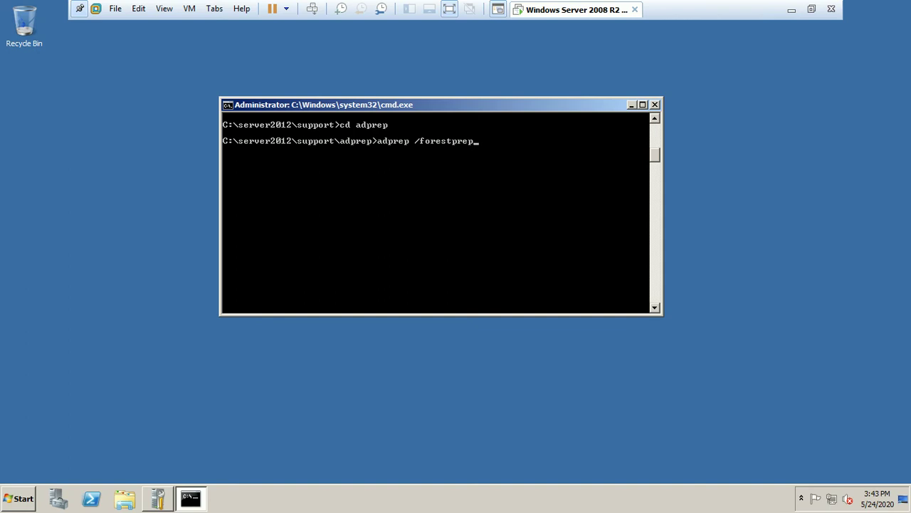
- Run adprep /forestprep, answer C to confirm the schema upgrade, then exit full screen
key("Return")
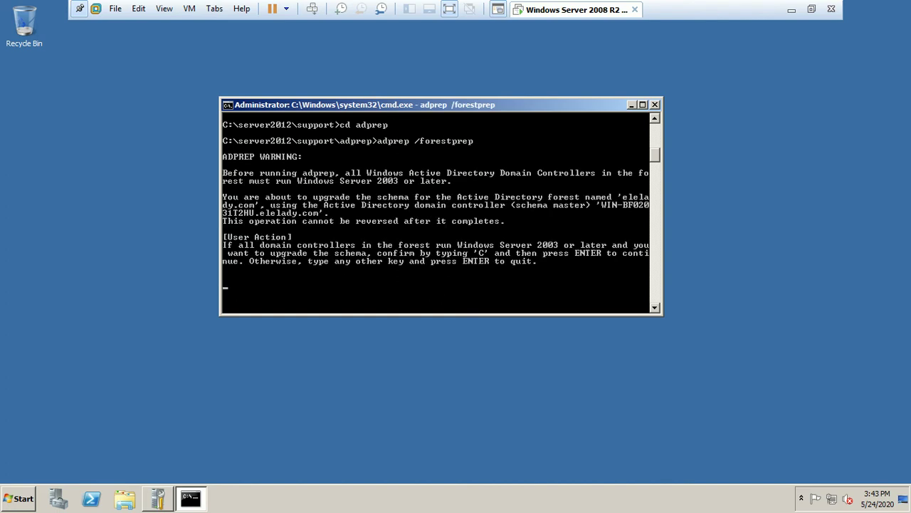
type("c")
key("Return")
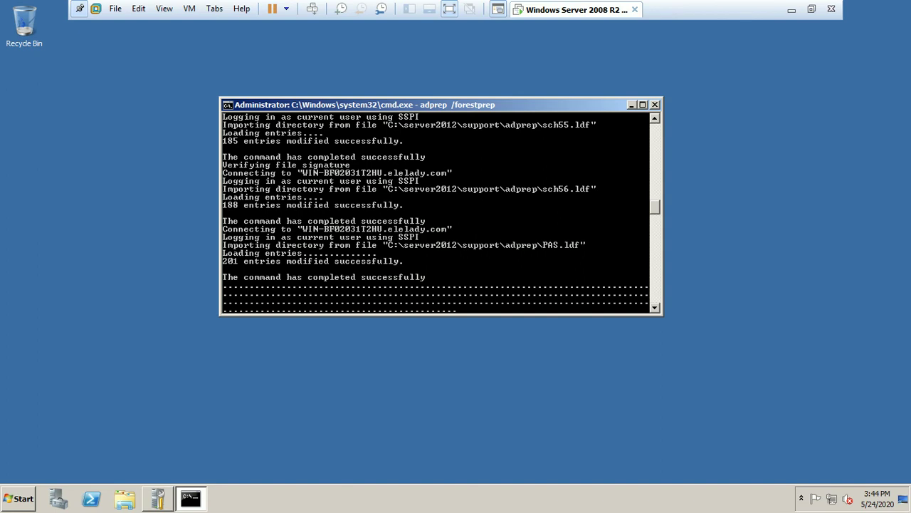
key("ctrl+alt+Return")
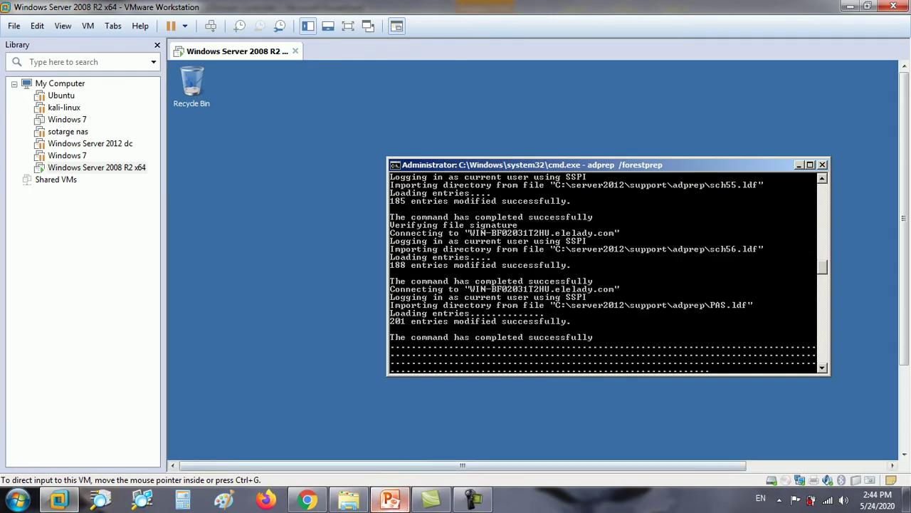
left_click(390, 499)
- Review slide 15's forestprep output and slide 16 on adprep /domainprep, then return to the VM
left_click(47, 245)
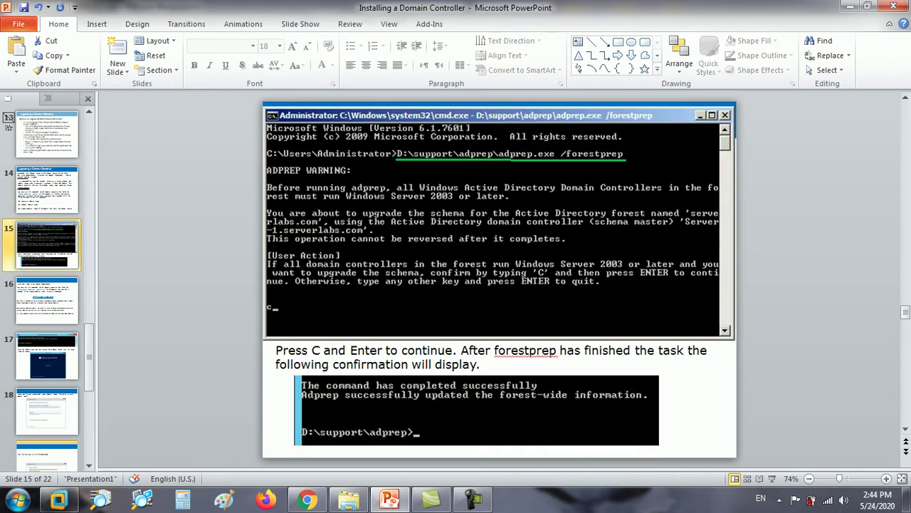
key("Tab")
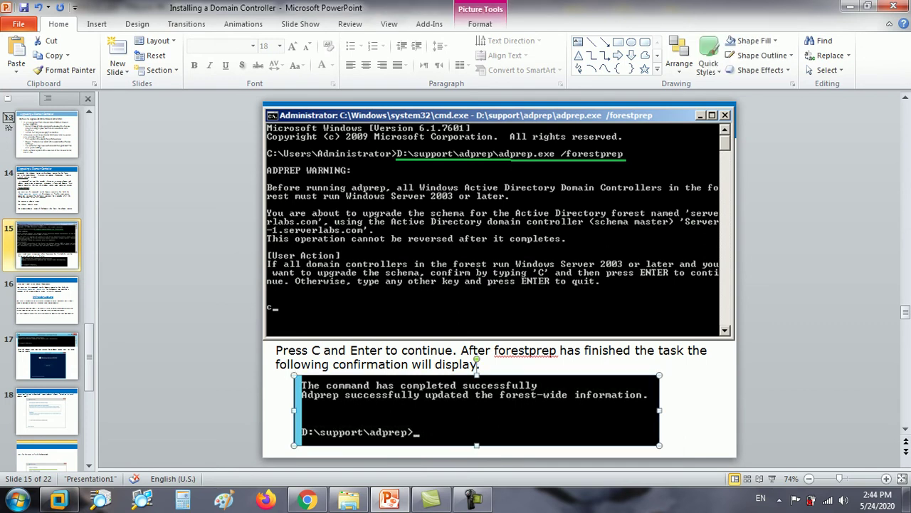
key("Page_Down")
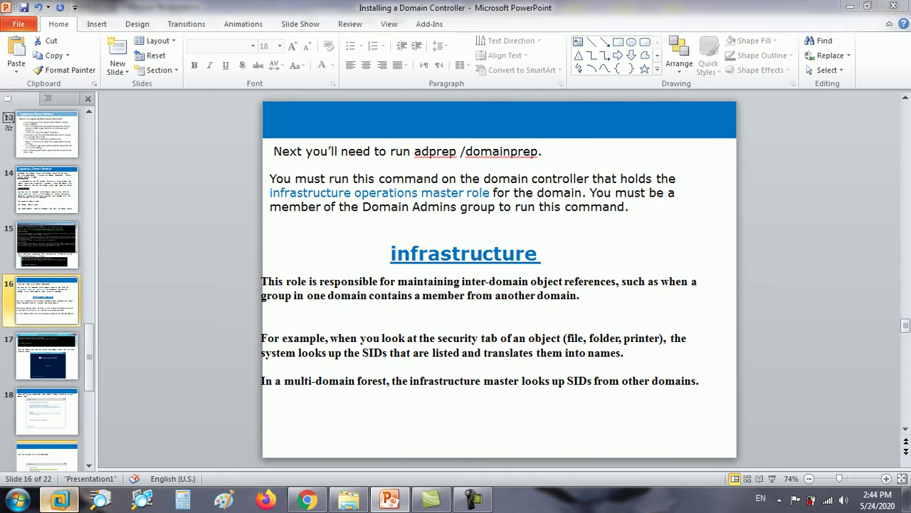
key("alt+Tab")
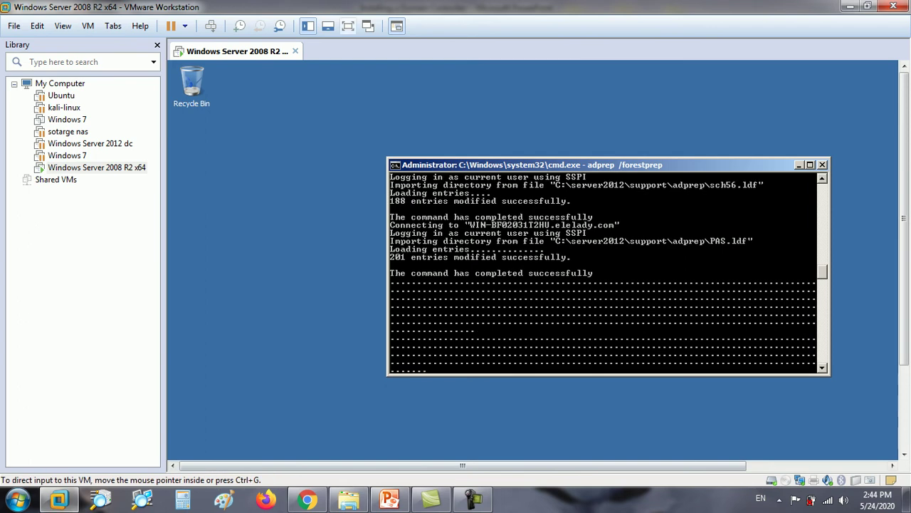
- Watch adprep /forestprep report success in full-screen view, then return to PowerPoint's /domainprep slide 16
key("ctrl+alt+Return")
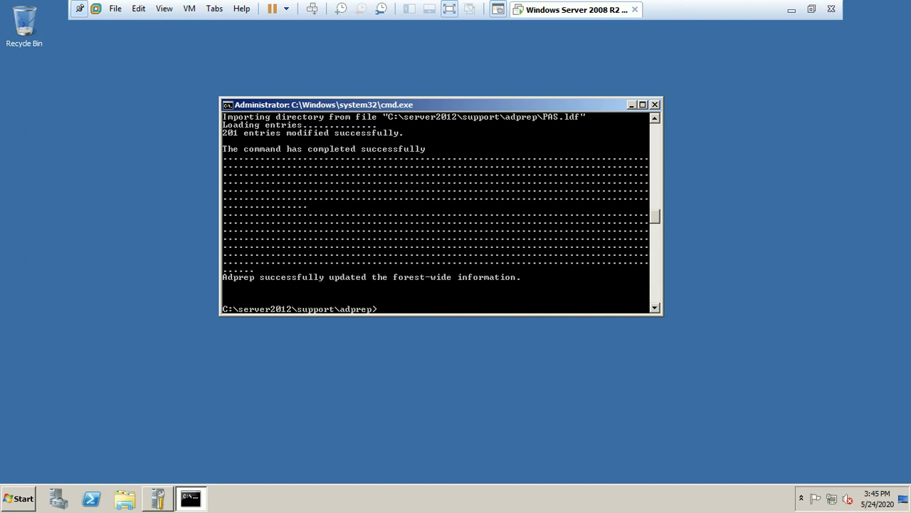
key("ctrl+alt+Return")
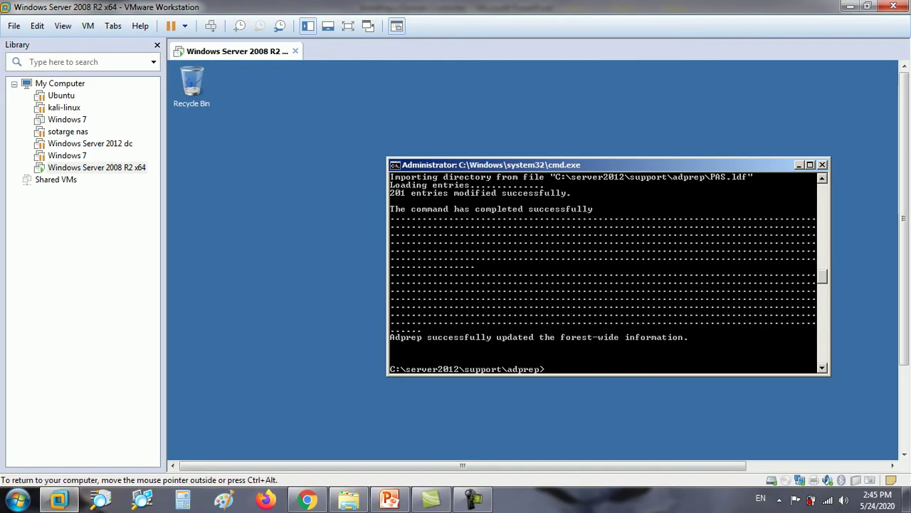
left_click(390, 498)
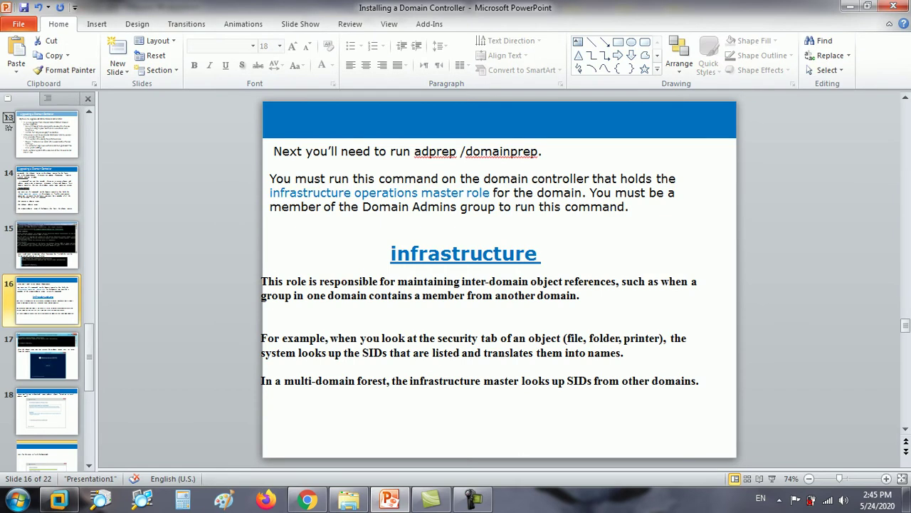
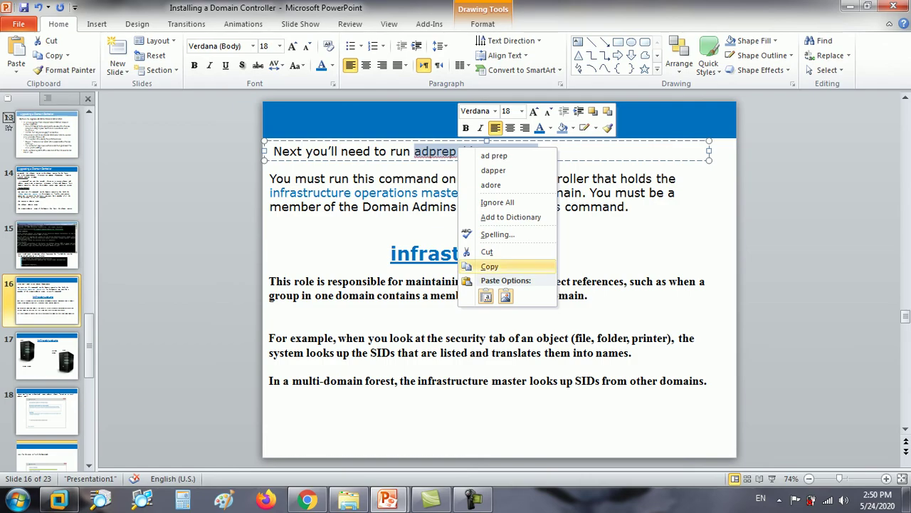
- Paste and run adprep /domainprep in the VM's command prompt, then show the VM full screen
left_click(59, 500)
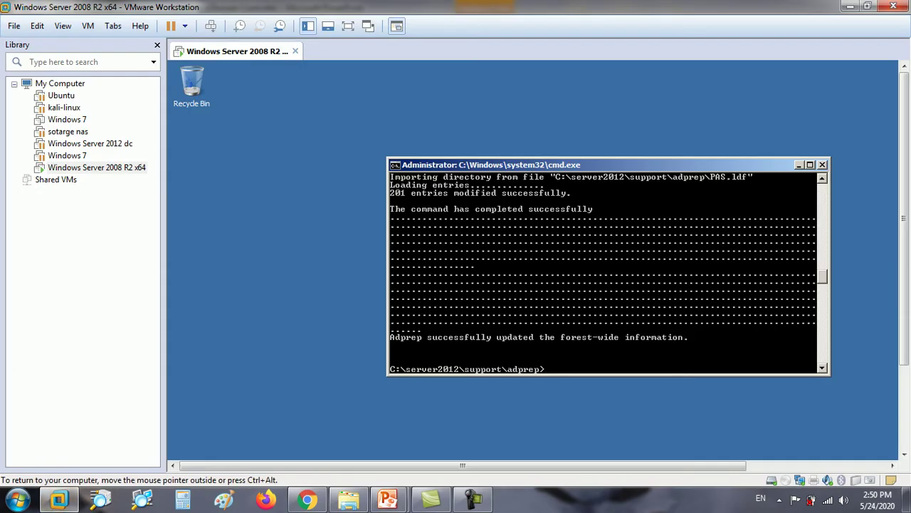
right_click(517, 165)
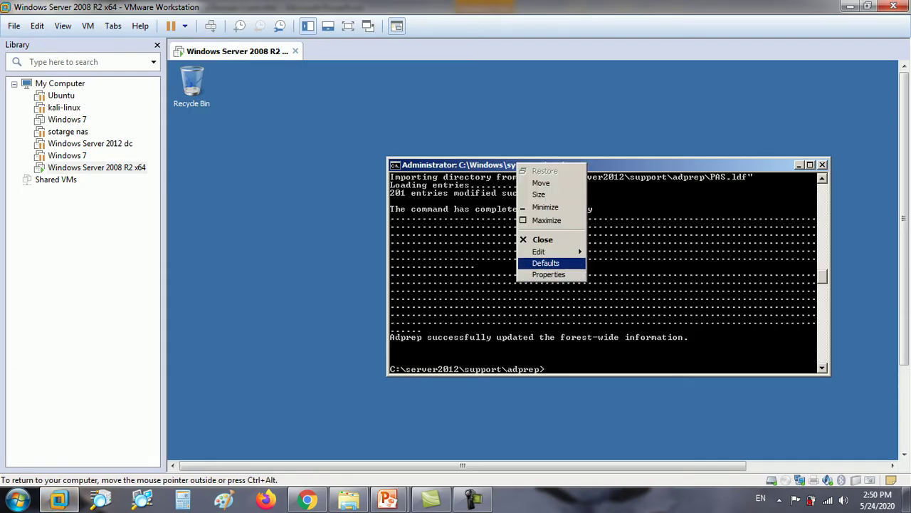
mouse_move(539, 252)
left_click(605, 274)
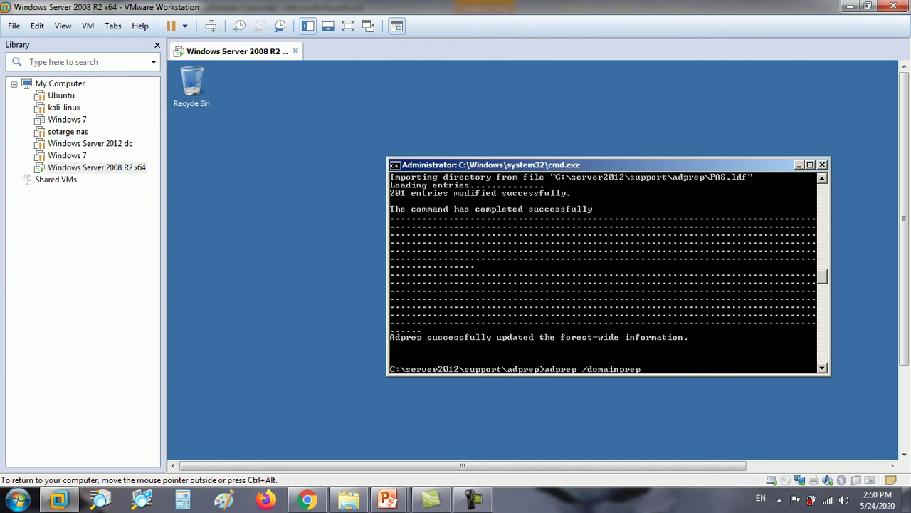
key("Return")
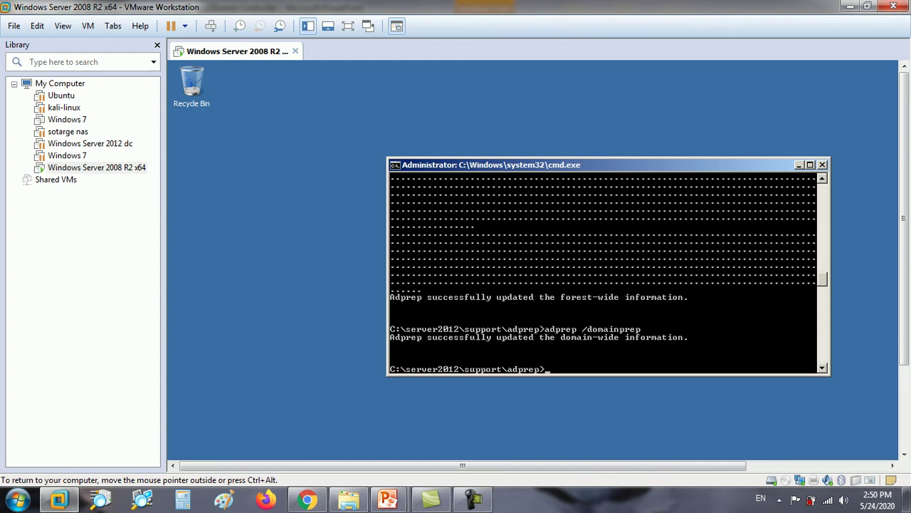
left_click(348, 26)
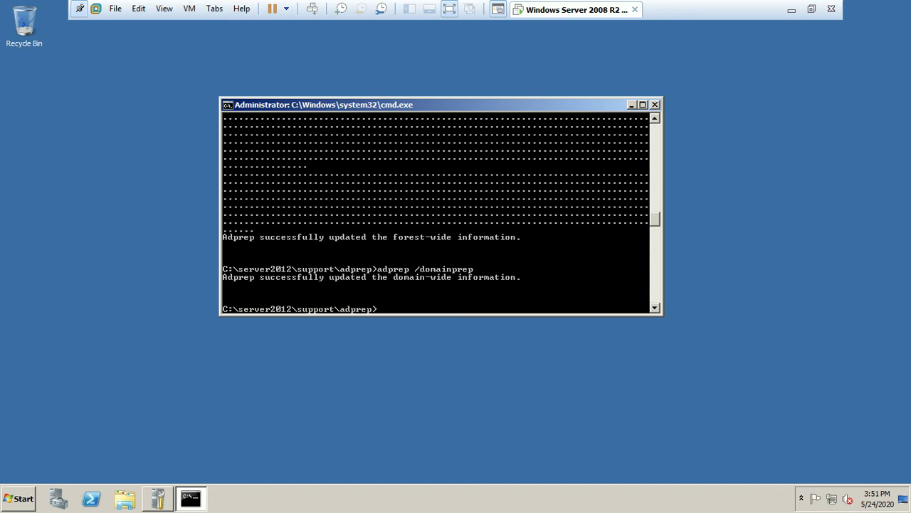
- Close the command prompt and run setup from C:\server2012 in a maximized Explorer window
left_click(655, 105)
left_click(124, 499)
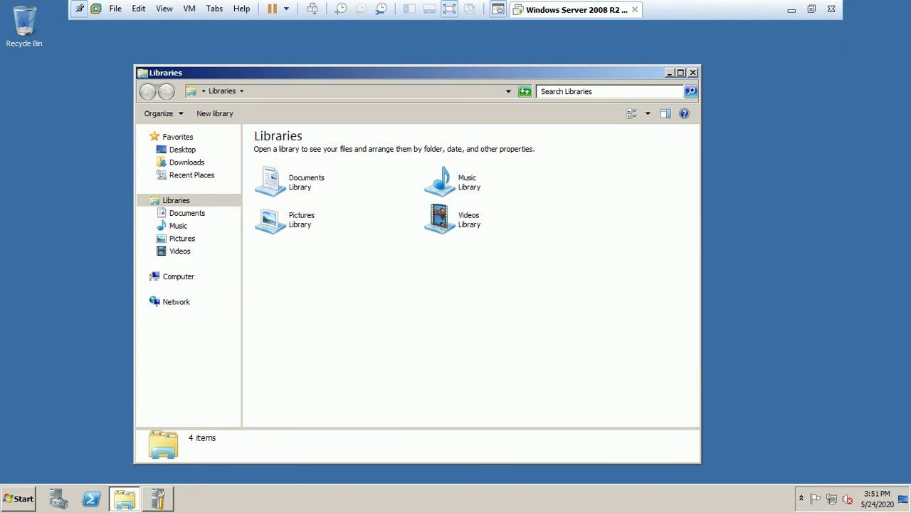
left_click(680, 72)
left_click(42, 210)
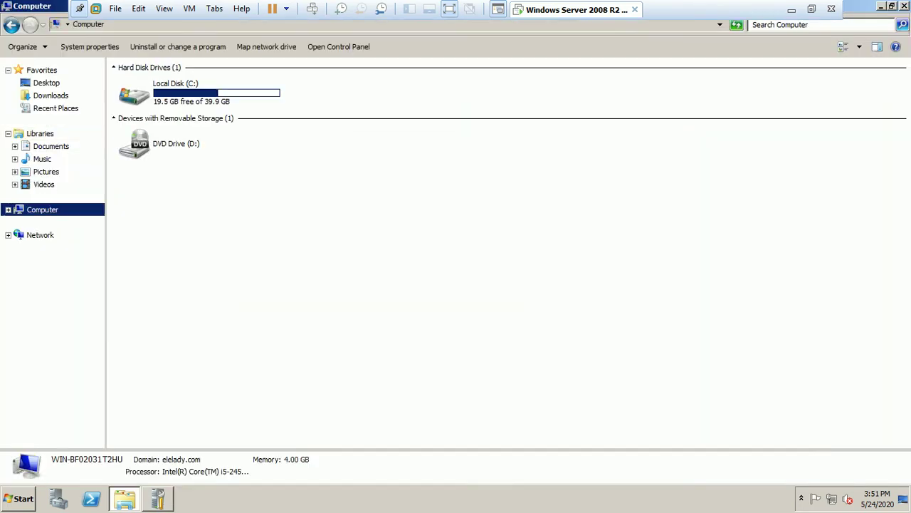
double_click(176, 83)
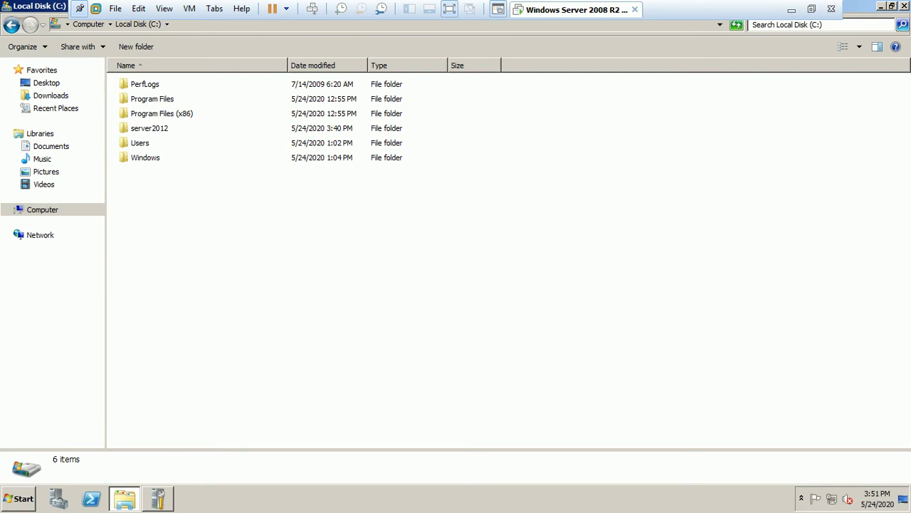
double_click(150, 128)
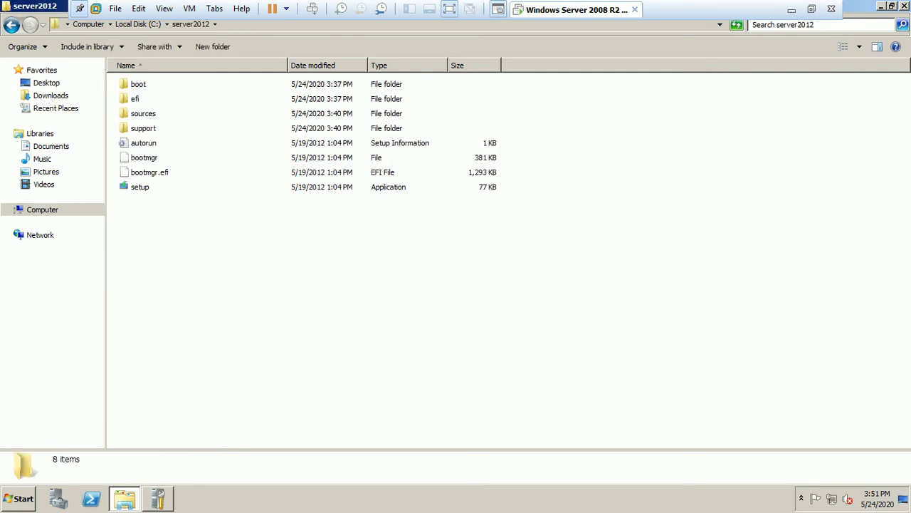
double_click(140, 186)
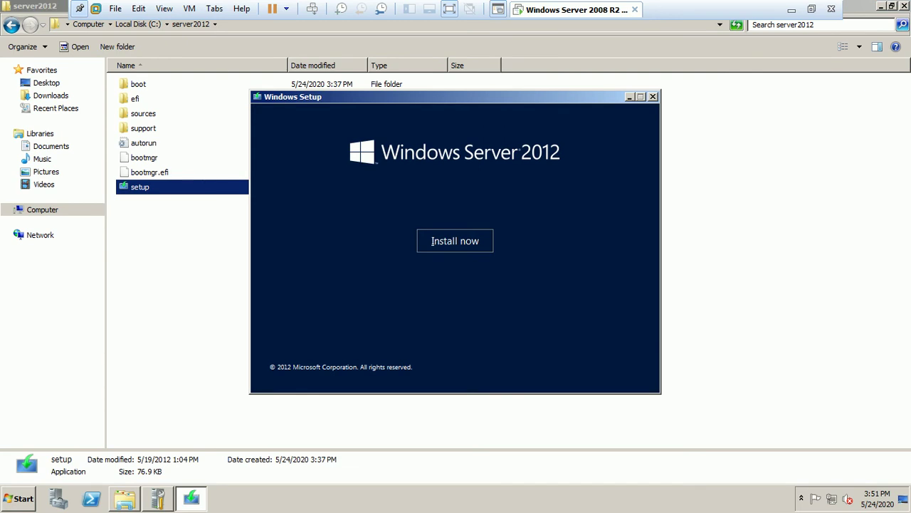
- Begin installing with online updates and choose the Datacenter 'Server with a GUI' edition
key("alt+F4")
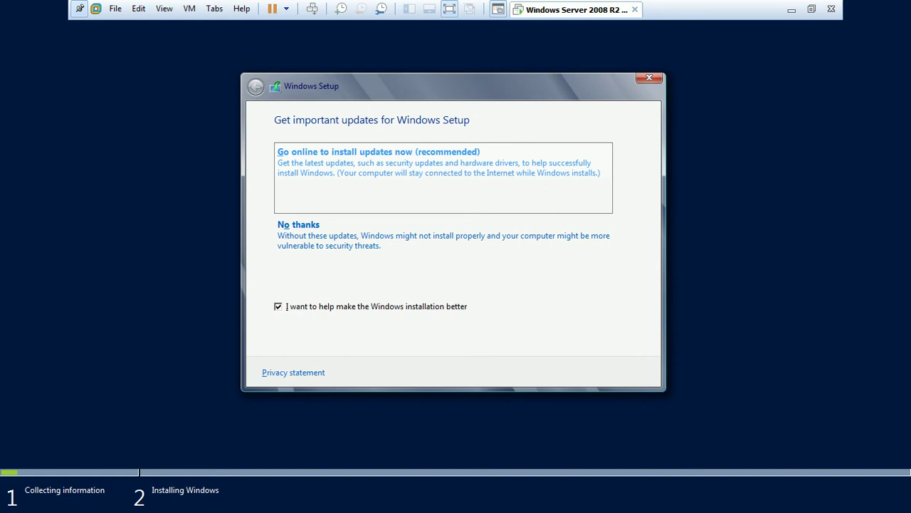
key("Return")
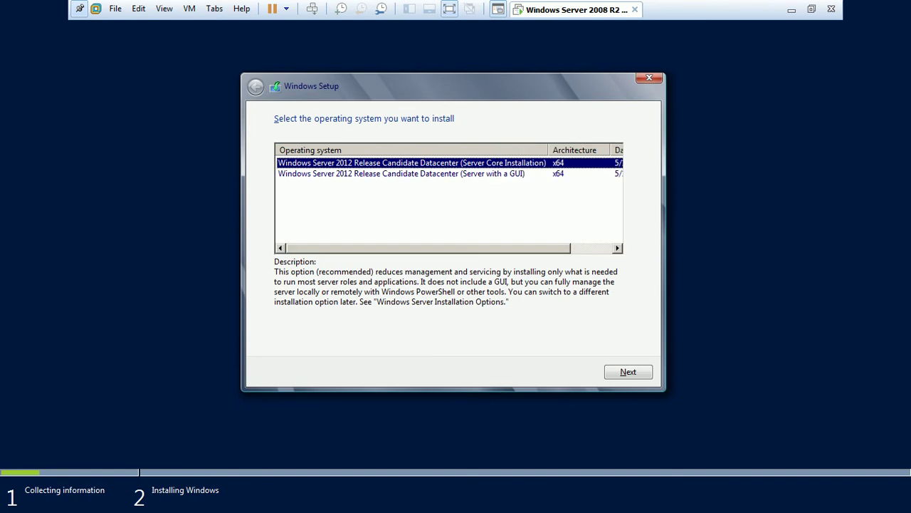
left_click(400, 173)
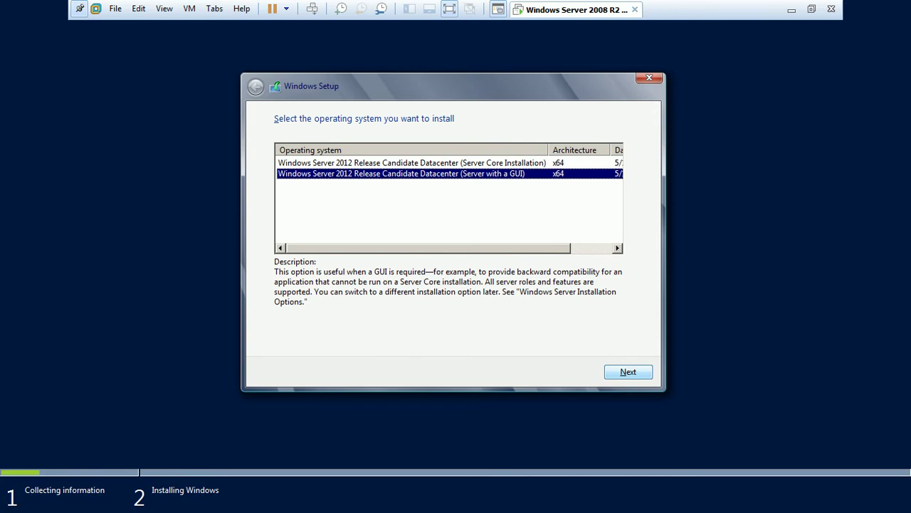
key("Return")
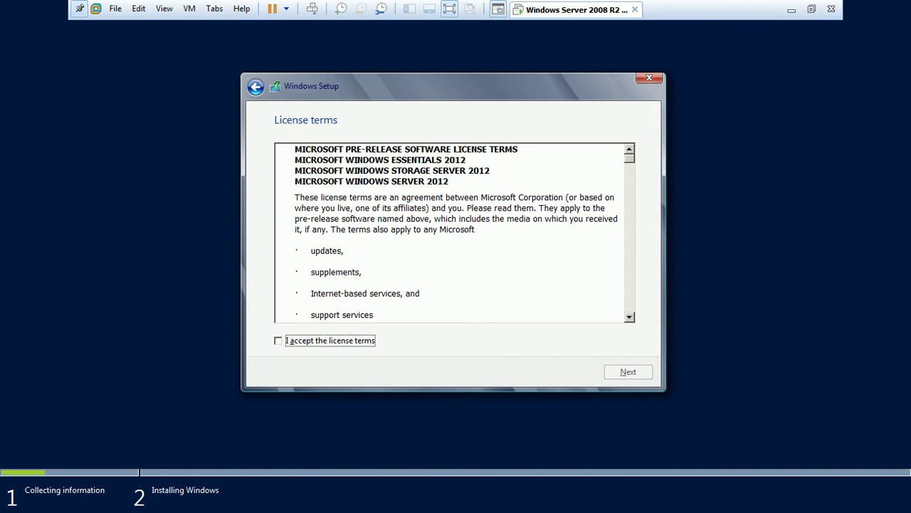
- Accept the license terms and choose Upgrade, keeping files, settings and applications
key("space")
key("Return")
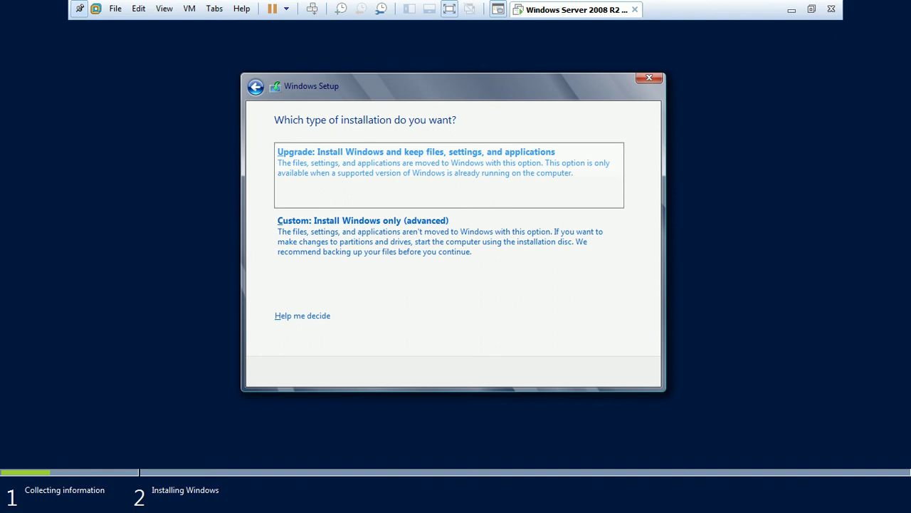
key("Return")
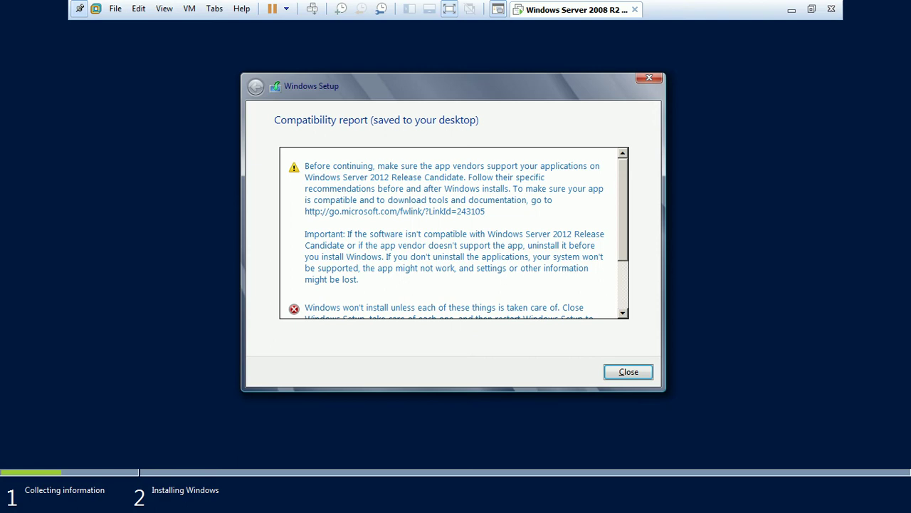
- Scroll to the end of the compatibility report and close it
scroll(454, 233, "down", 3)
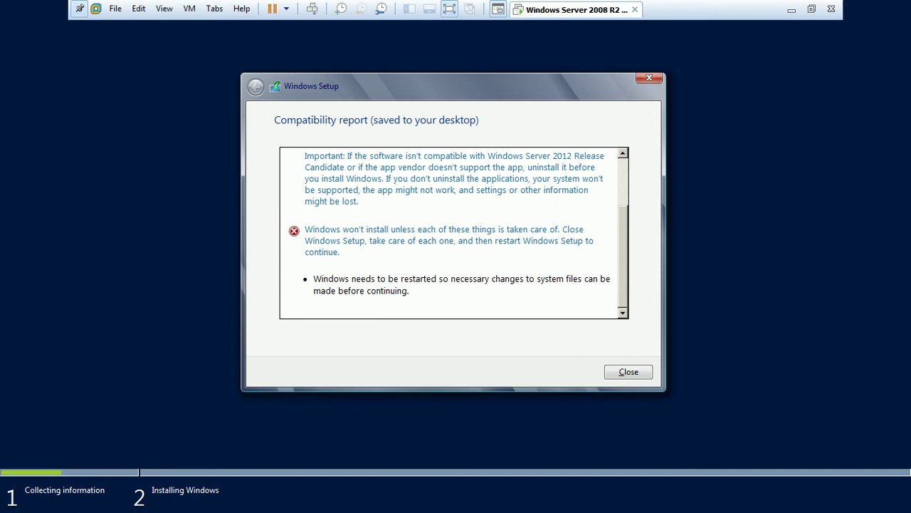
key("Return")
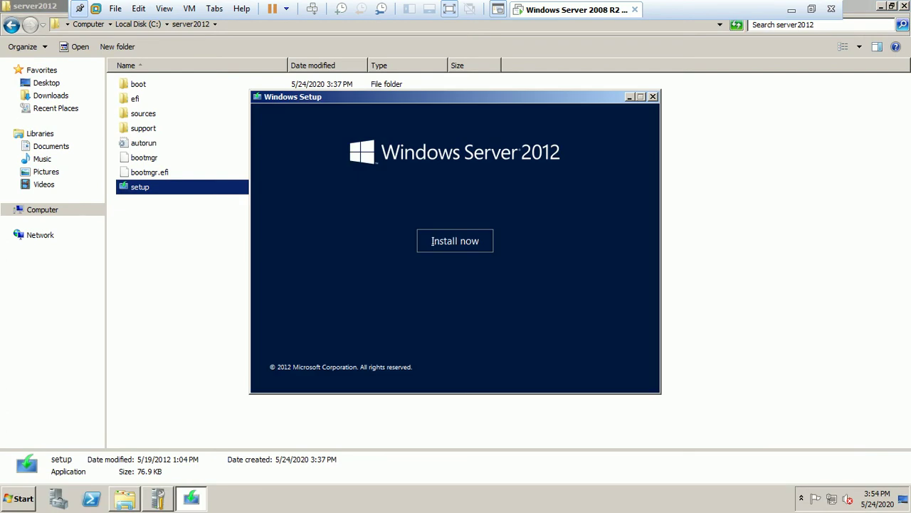
- Restart the server from the Start menu with the comment 'ok', then exit VMware full screen
left_click(21, 499)
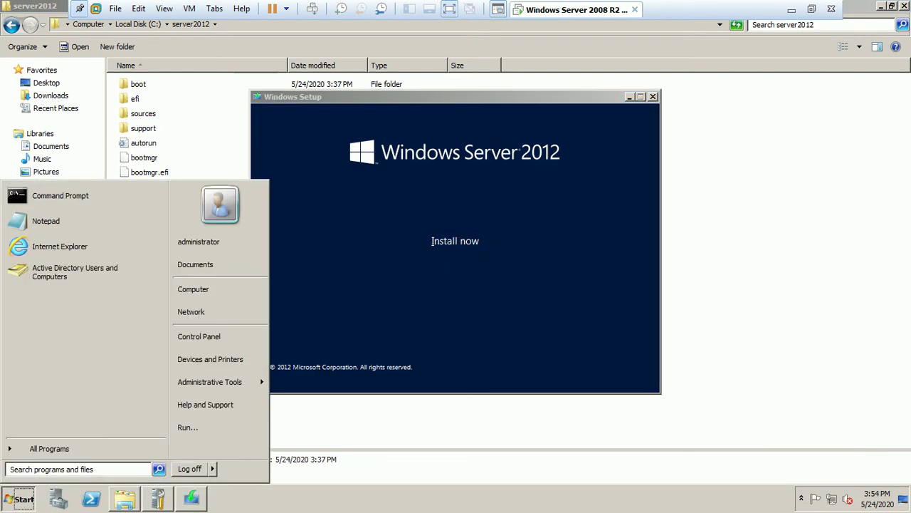
mouse_move(211, 468)
left_click(246, 451)
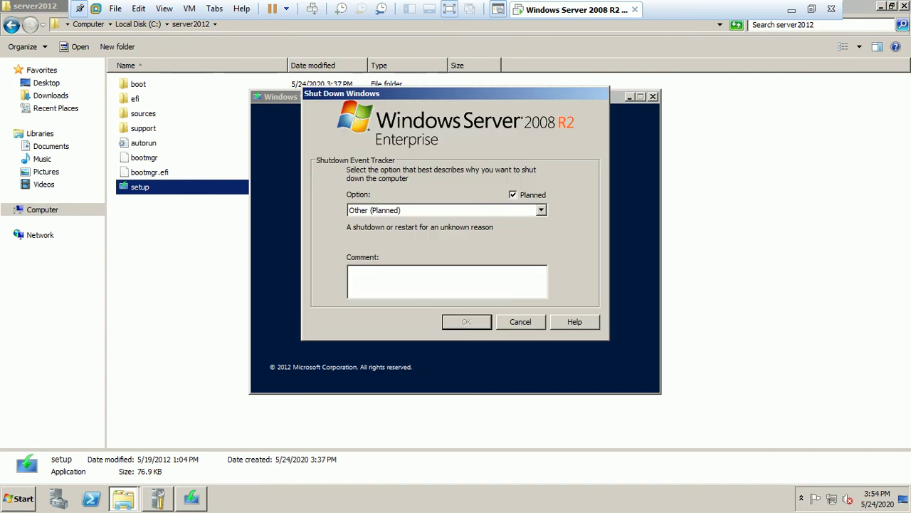
type("ok")
key("Return")
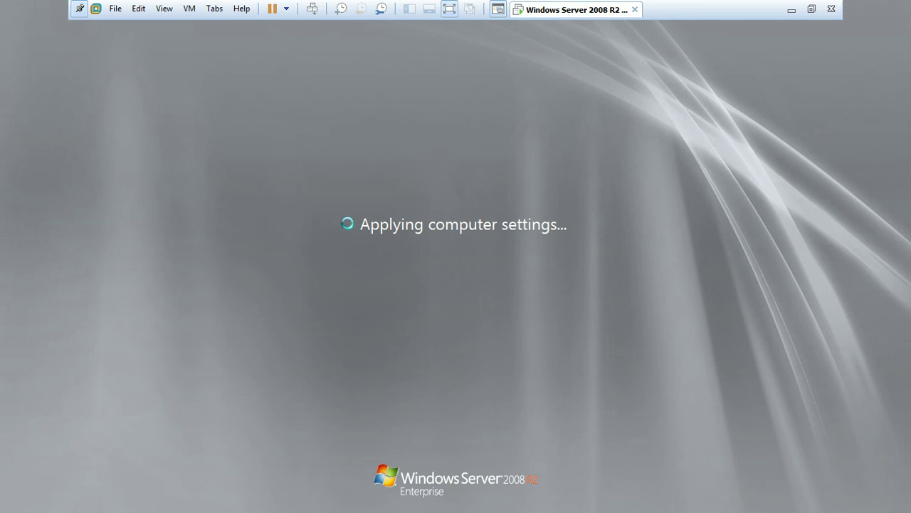
key("ctrl+alt+Return")
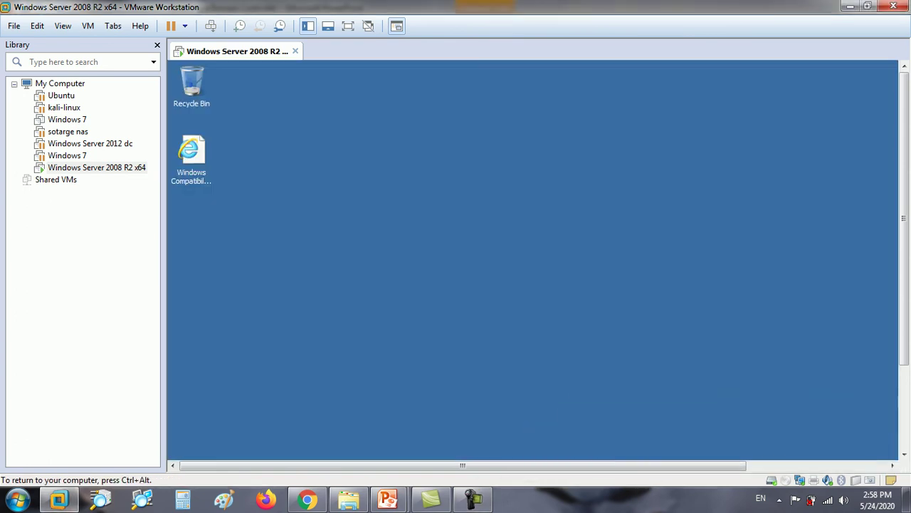
- Switch the VM back to full screen and open Windows Explorer at Libraries
key("ctrl+alt")
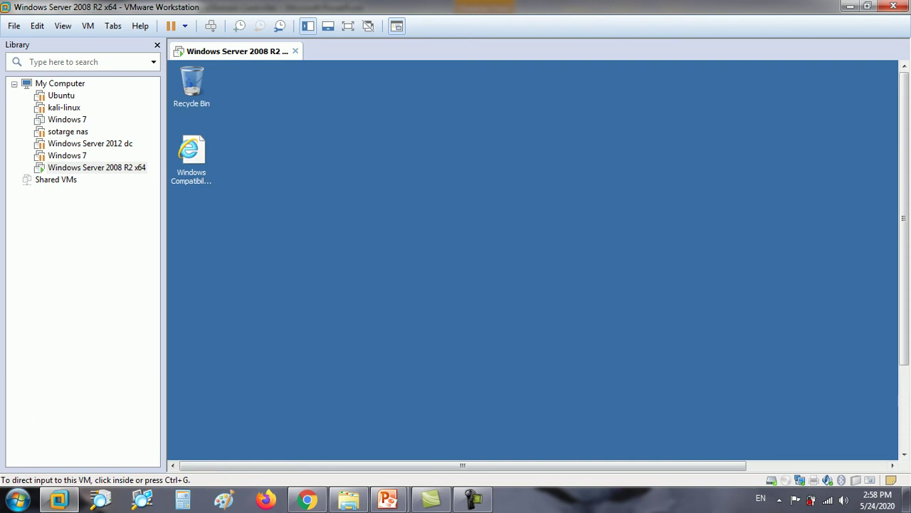
left_click(348, 25)
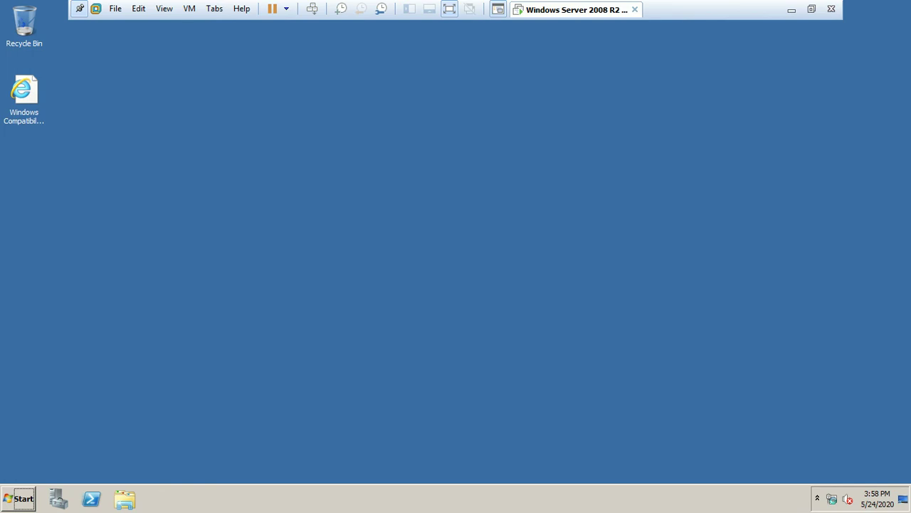
right_click(249, 168)
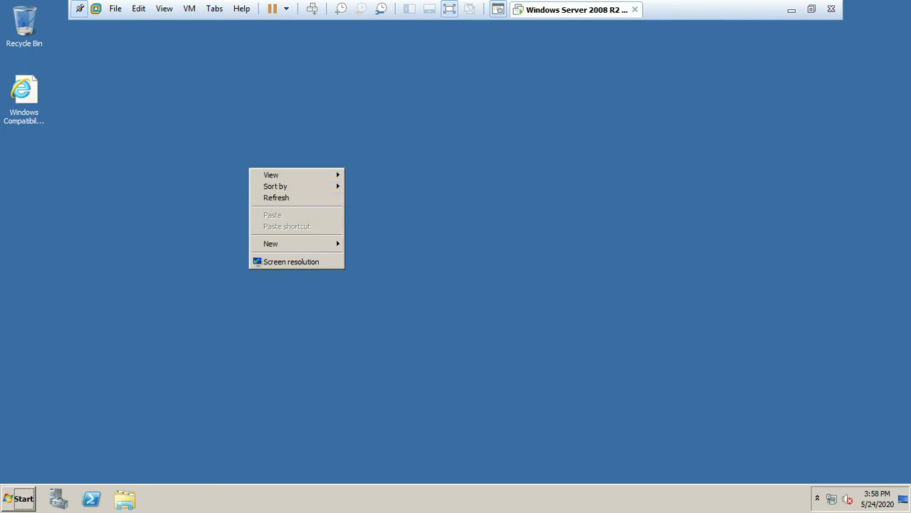
key("Escape")
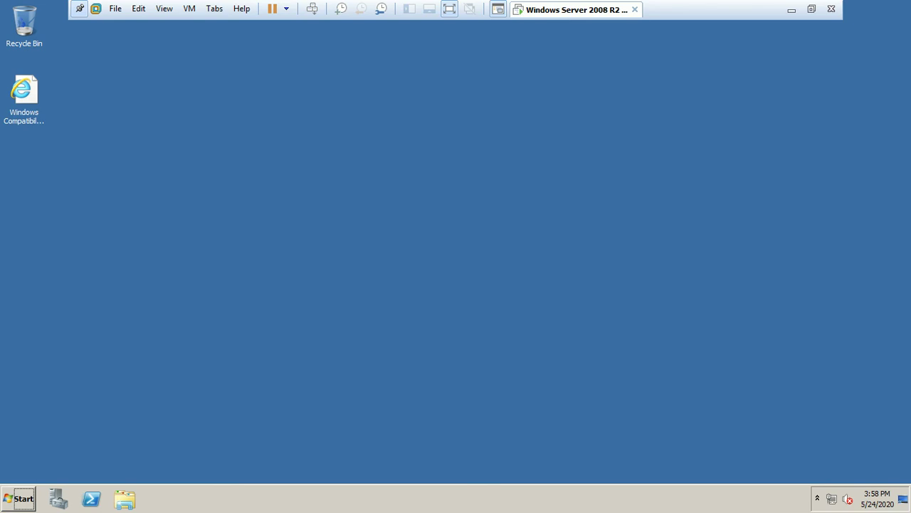
left_click(58, 499)
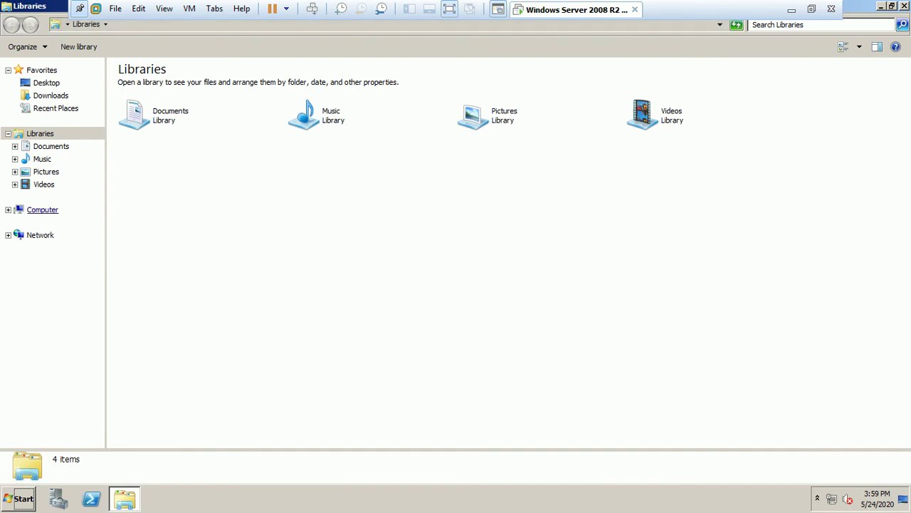
- Browse via Computer to C:\server2012 and select the setup program
left_click(42, 210)
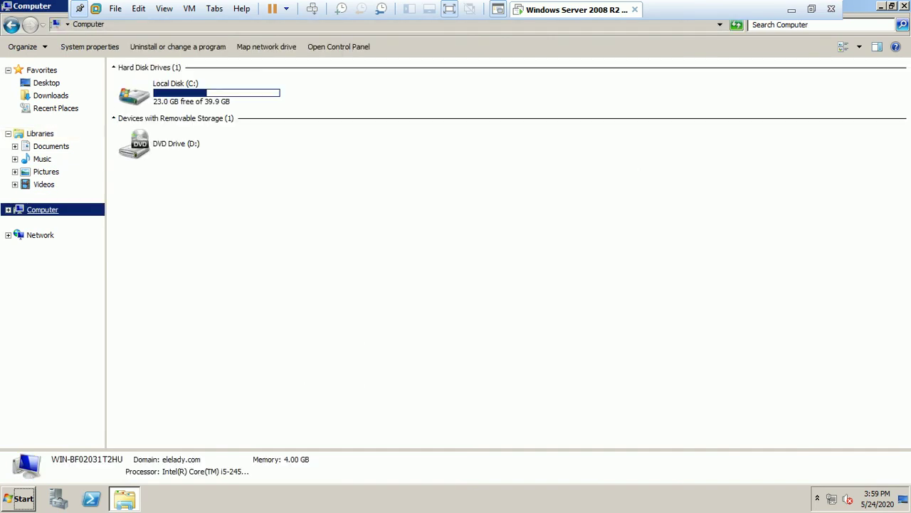
left_click(199, 93)
key("Return")
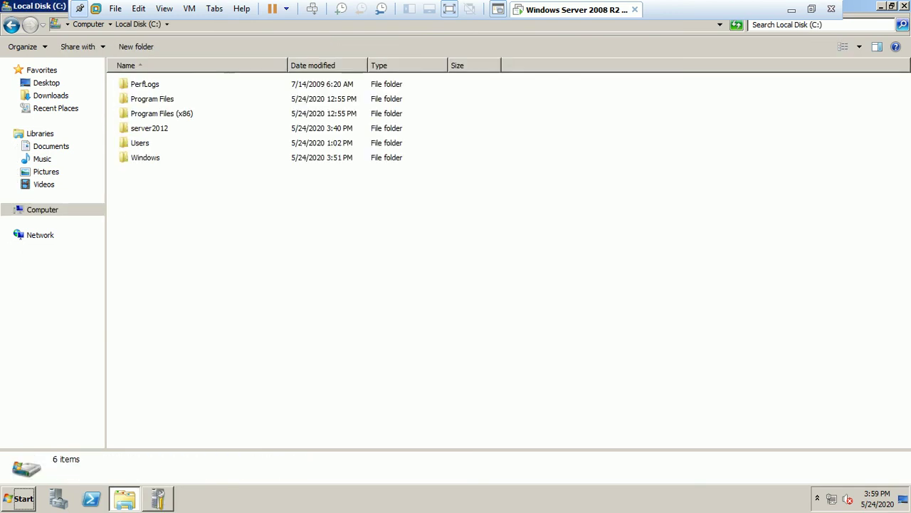
key("s")
key("Return")
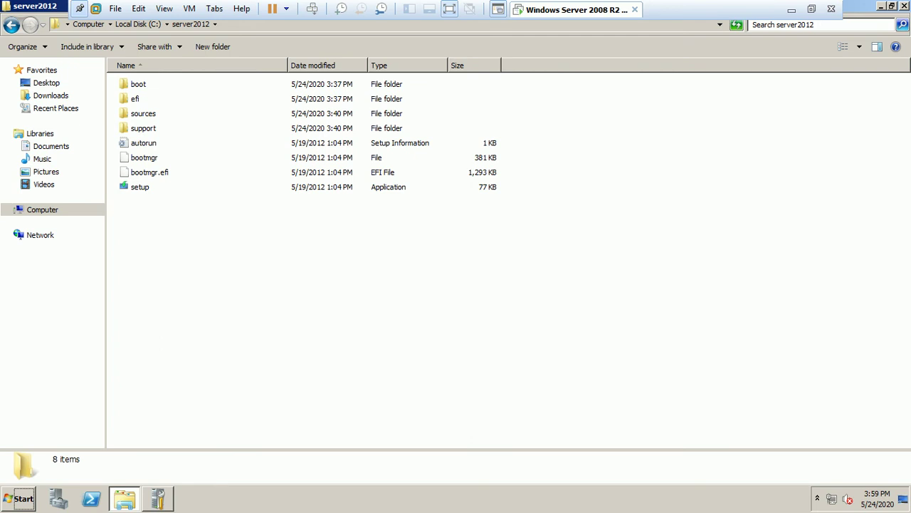
left_click(140, 187)
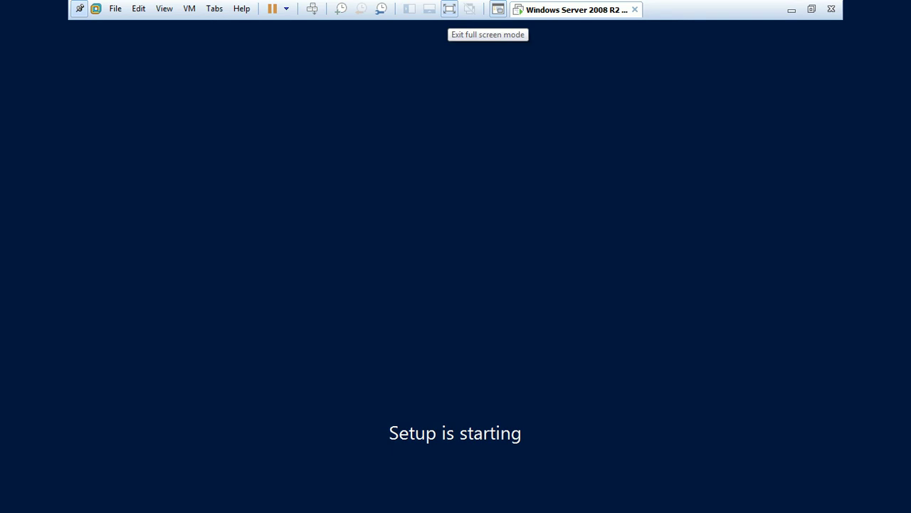
- Toggle VMware full screen off and on, then choose 'Go online to install updates now'
left_click(450, 8)
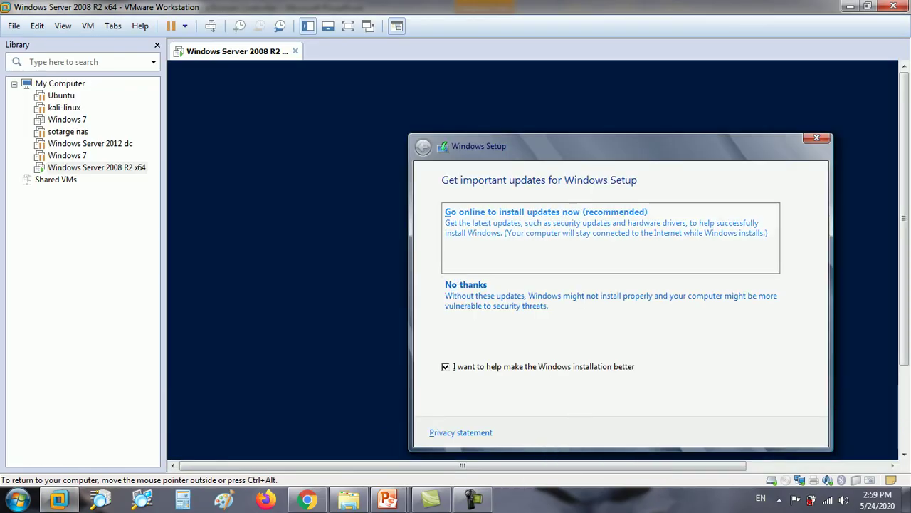
left_click(348, 26)
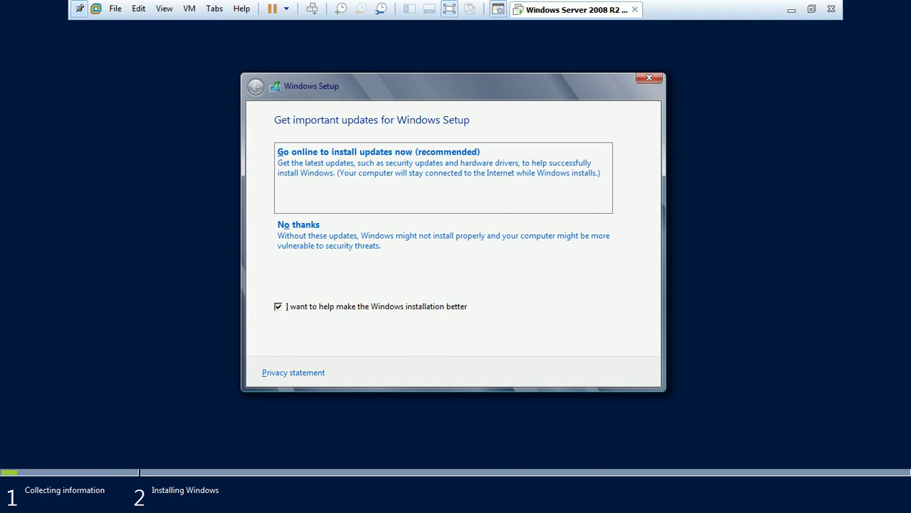
key("Return")
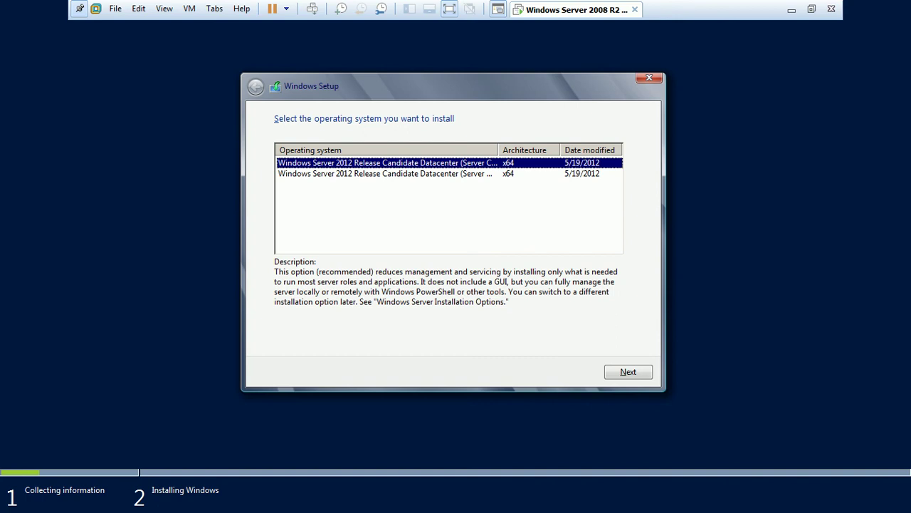
- Select 'Windows Server 2012 Release Candidate Datacenter (Server with a GUI)' and continue
left_click(401, 173)
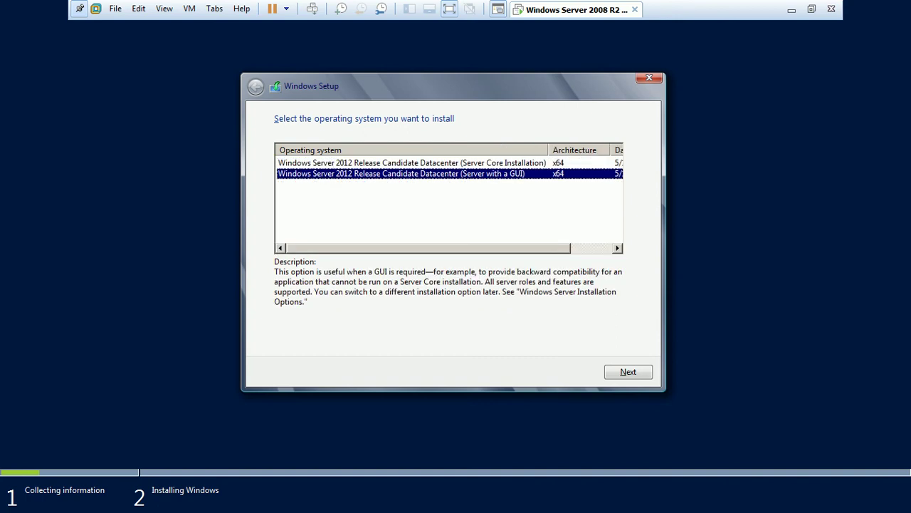
key("Return")
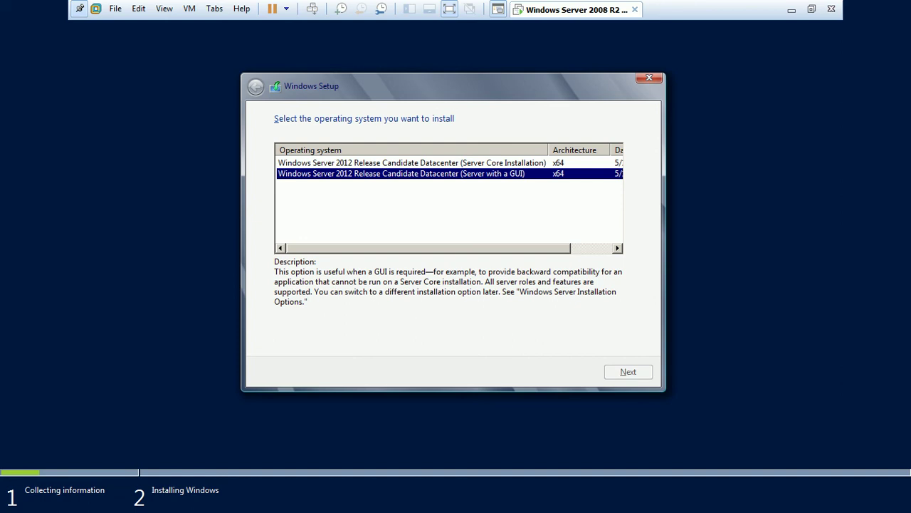
key("Return")
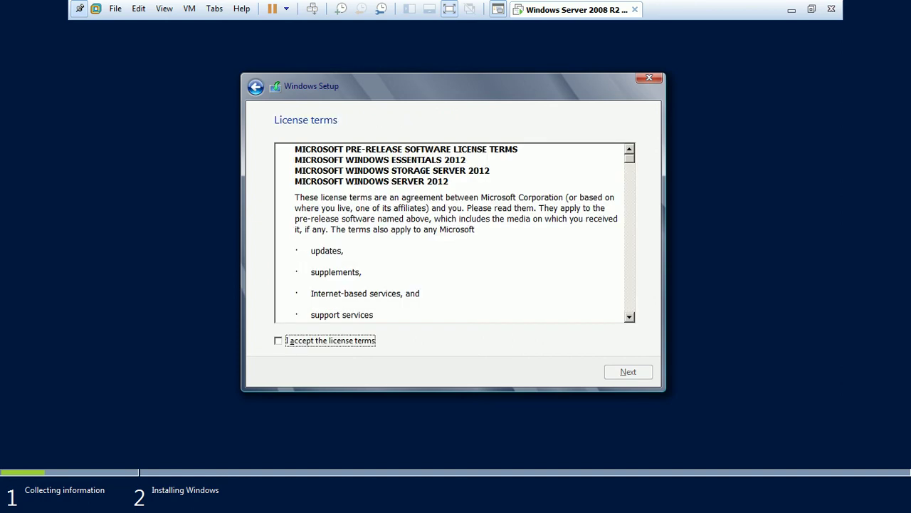
- Accept the license terms, choose the Upgrade option, and continue past the compatibility report
key("space")
key("Return")
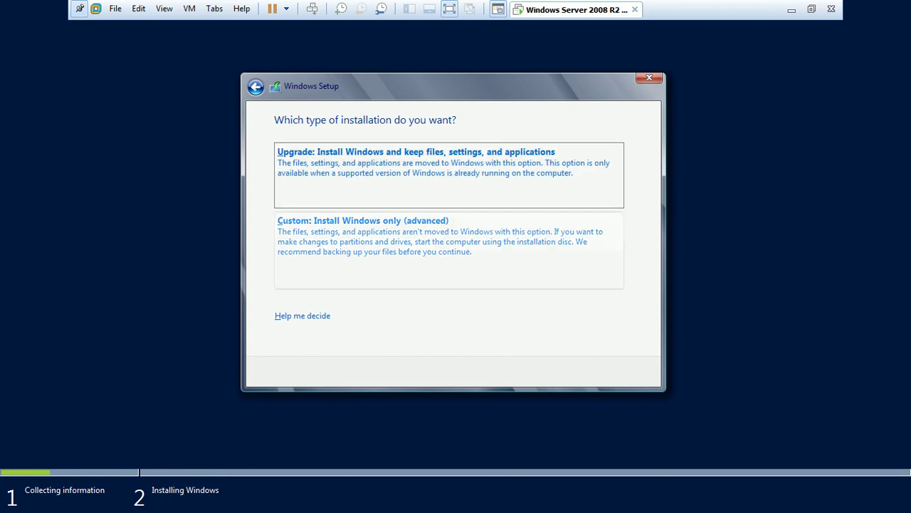
key("Return")
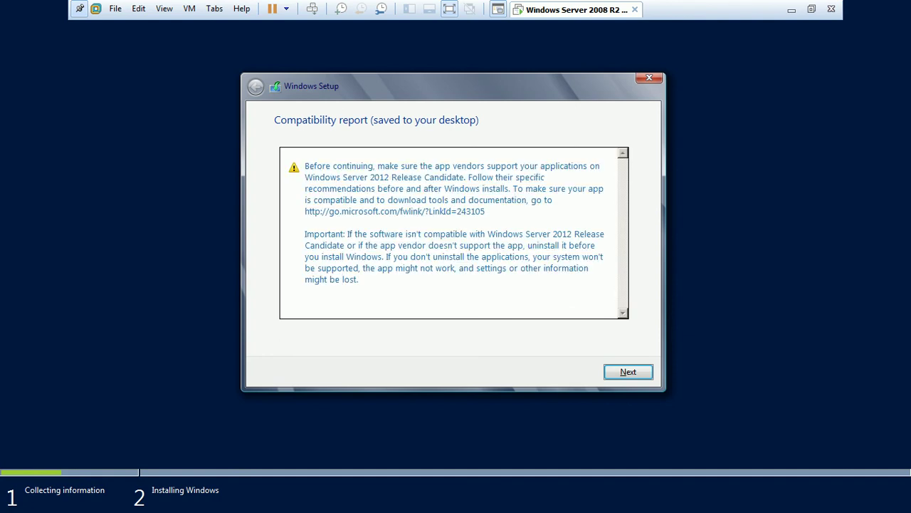
key("Return")
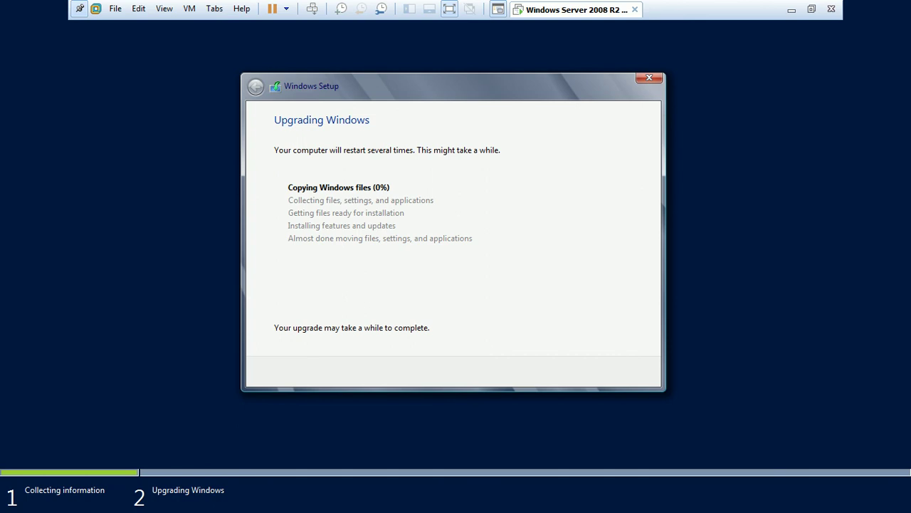
- Leave full-screen view and wait while setup copies files and restarts the VM
key("ctrl+alt+Return")
key("ctrl+alt")
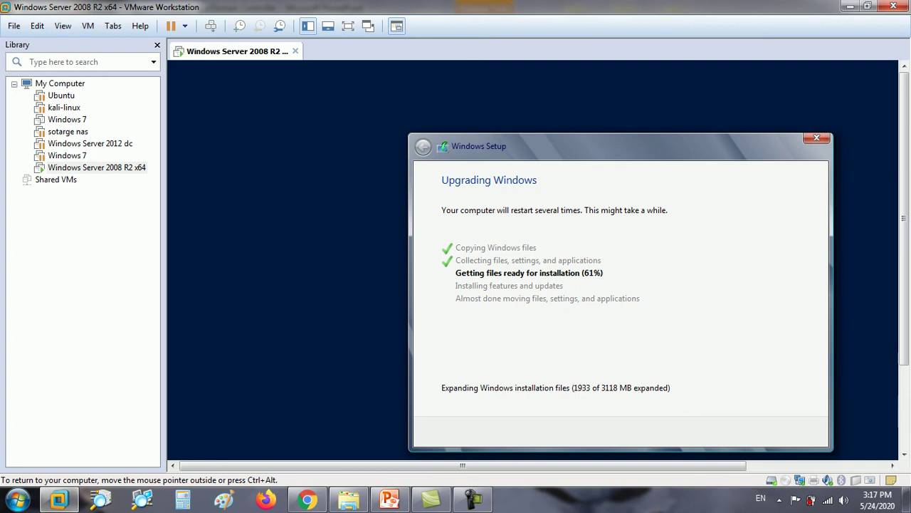
scroll(533, 256, "down", 3)
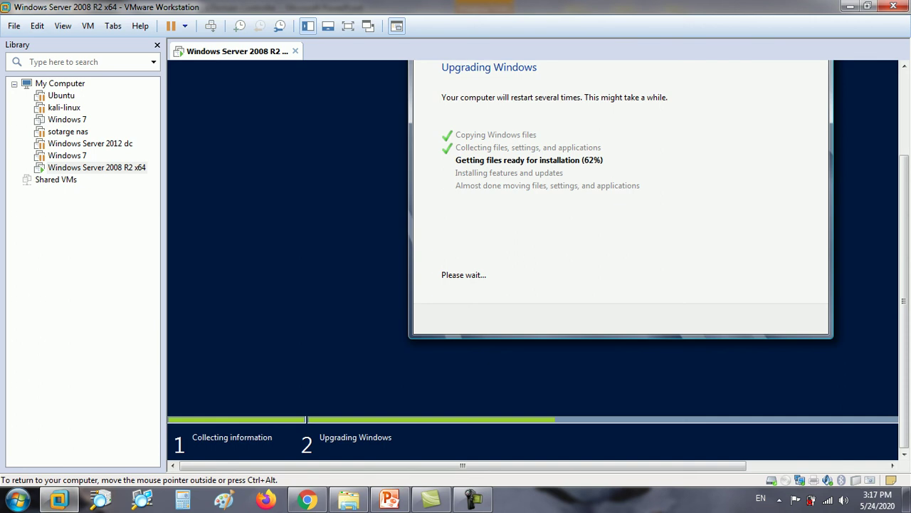
left_click(473, 499)
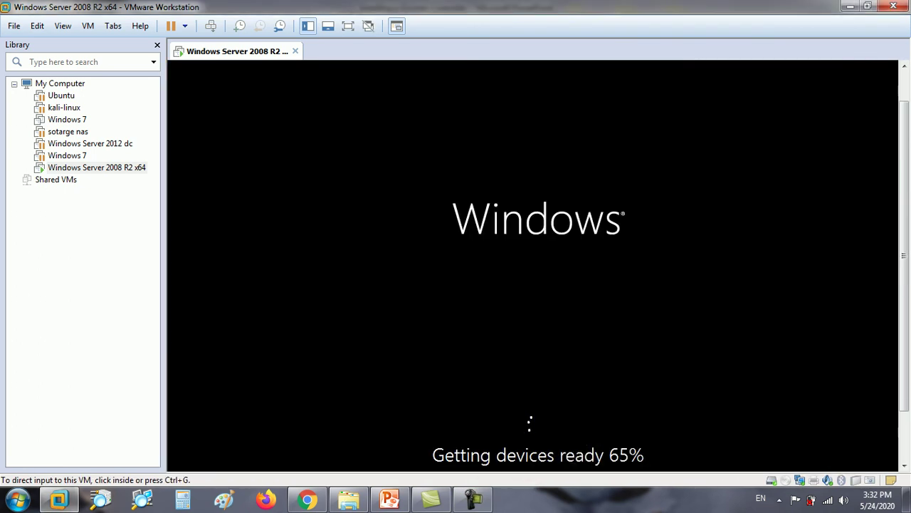
- Watch the VM boot to the logon screen in full screen, then return to windowed view
left_click(347, 26)
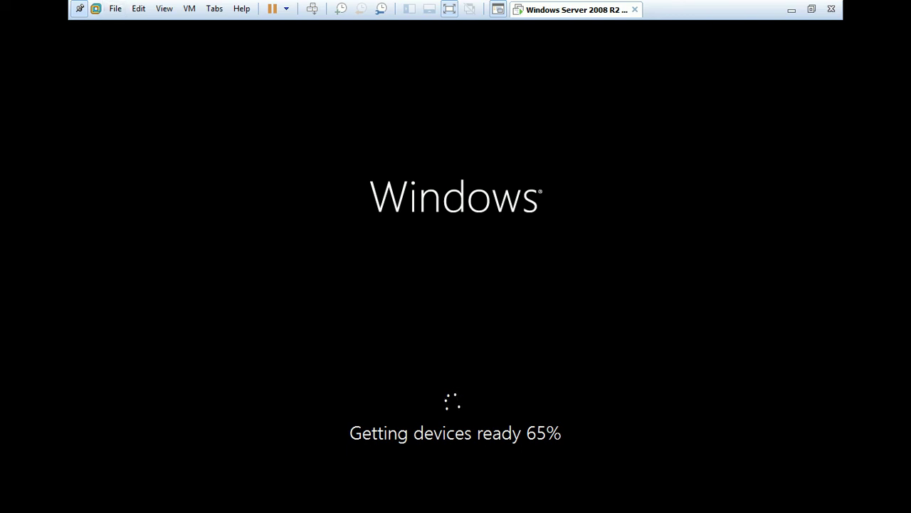
key("ctrl+alt+Return")
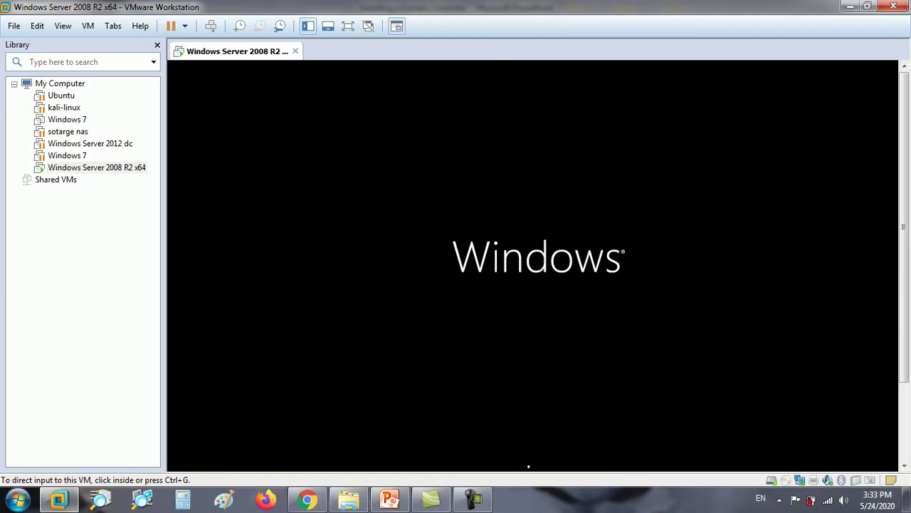
left_click(473, 498)
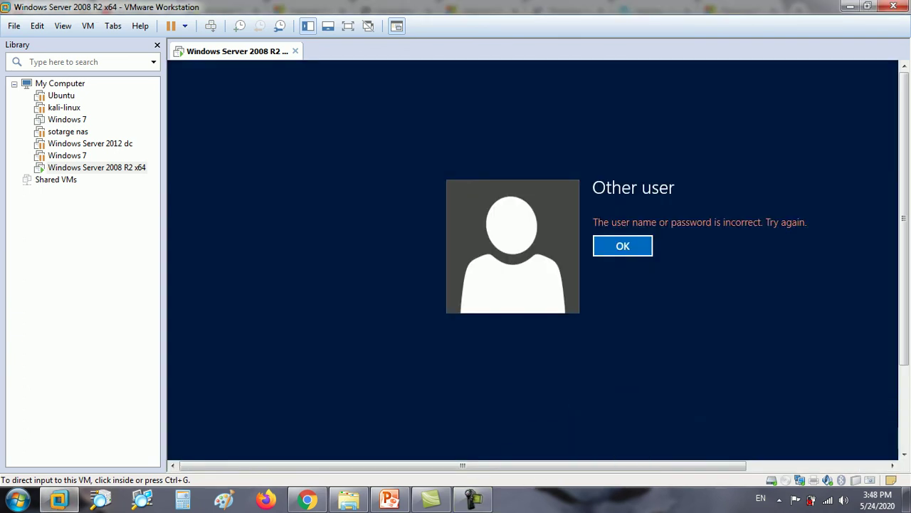
- Dismiss the sign-in error and sign in as administrator with the account password
left_click(349, 25)
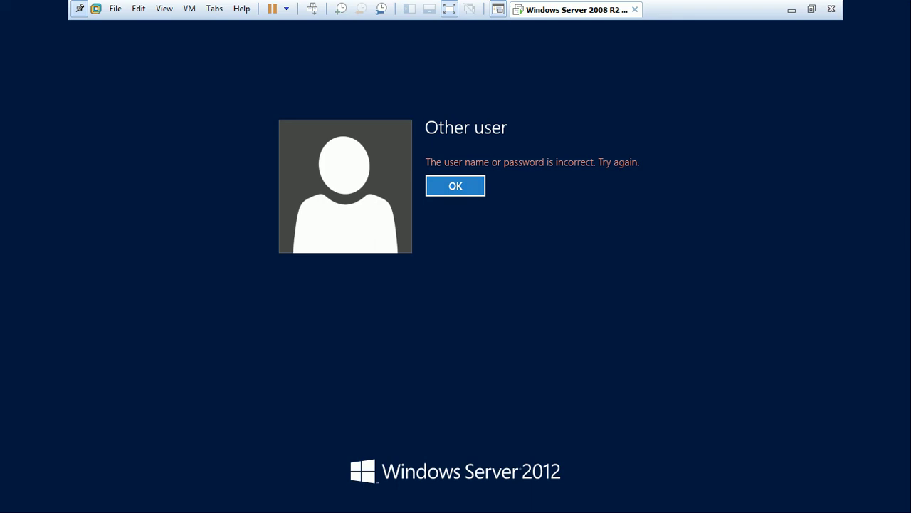
key("Return")
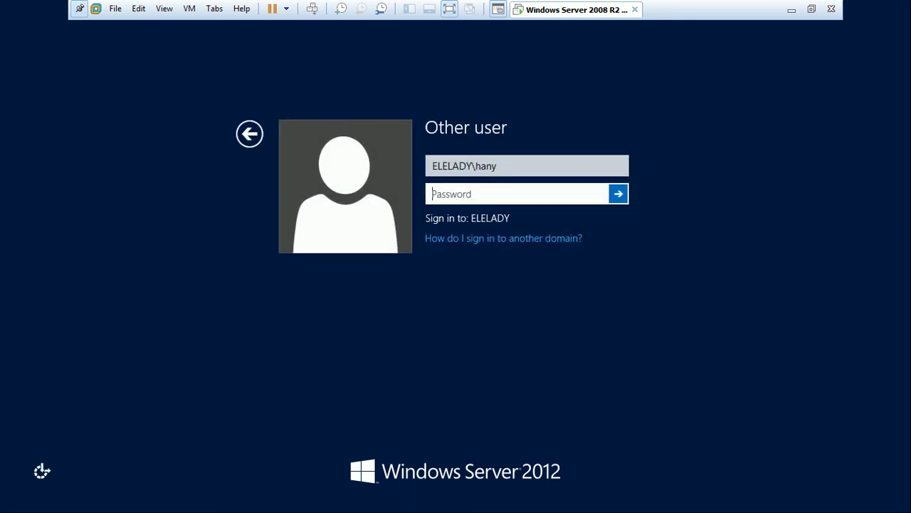
left_click(497, 166)
key("BackSpace")
key("BackSpace")
key("BackSpace")
key("BackSpace")
type("admini")
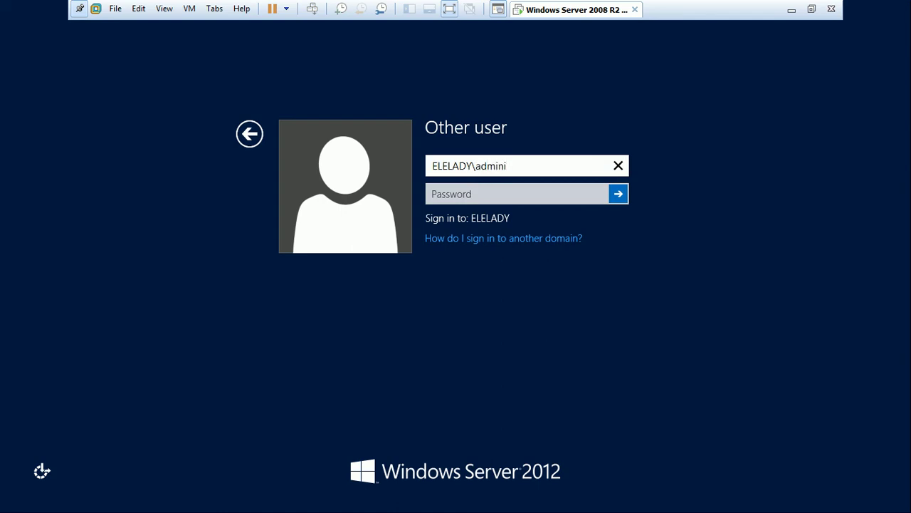
type("strator")
key("Tab")
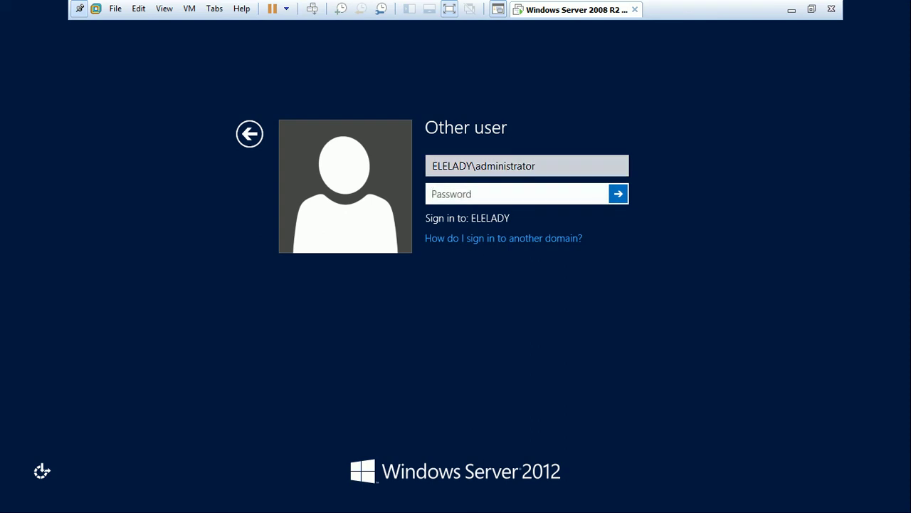
key("Return")
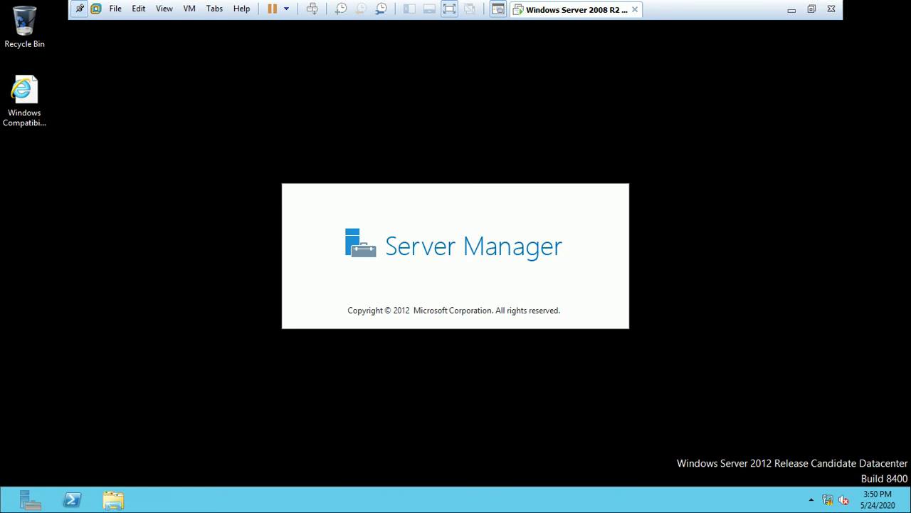
- Exit the VM's full-screen view and bring the PowerPoint presentation to the front
key("ctrl+alt+Return")
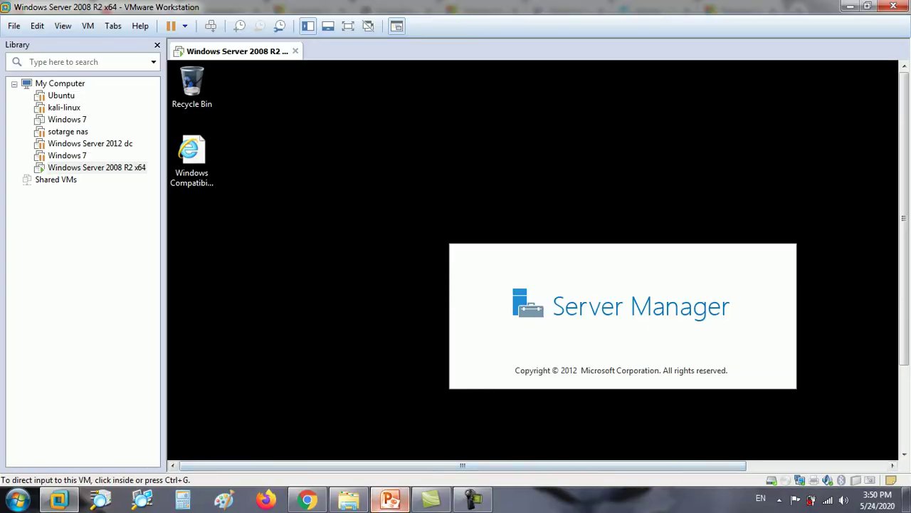
left_click(389, 500)
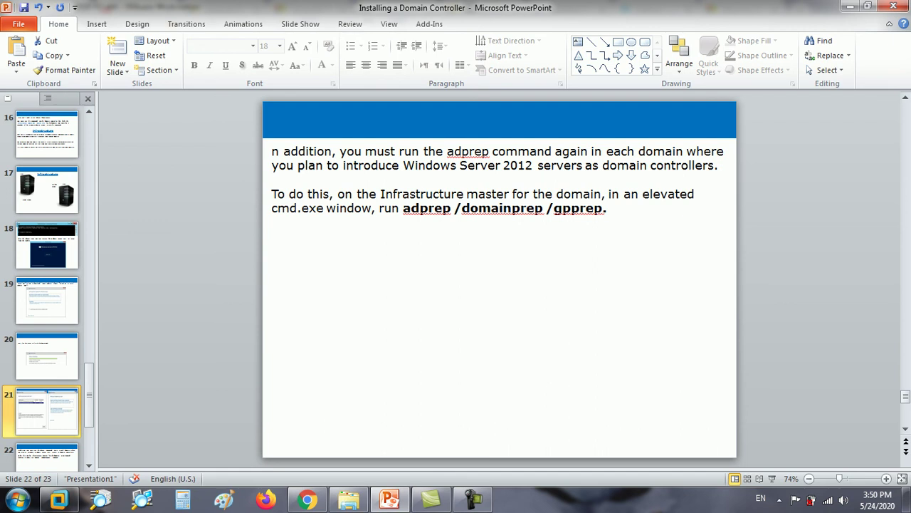
left_click_drag(546, 208, 403, 208)
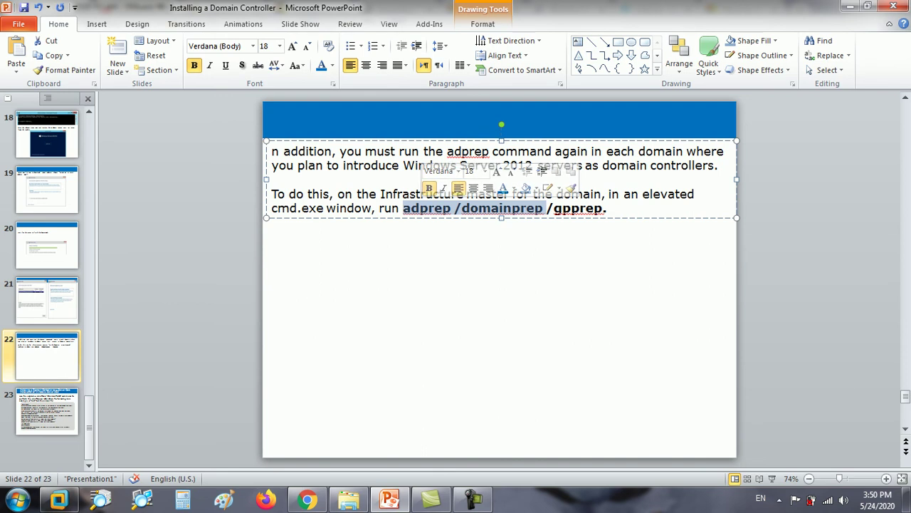
key("Escape")
key("Escape")
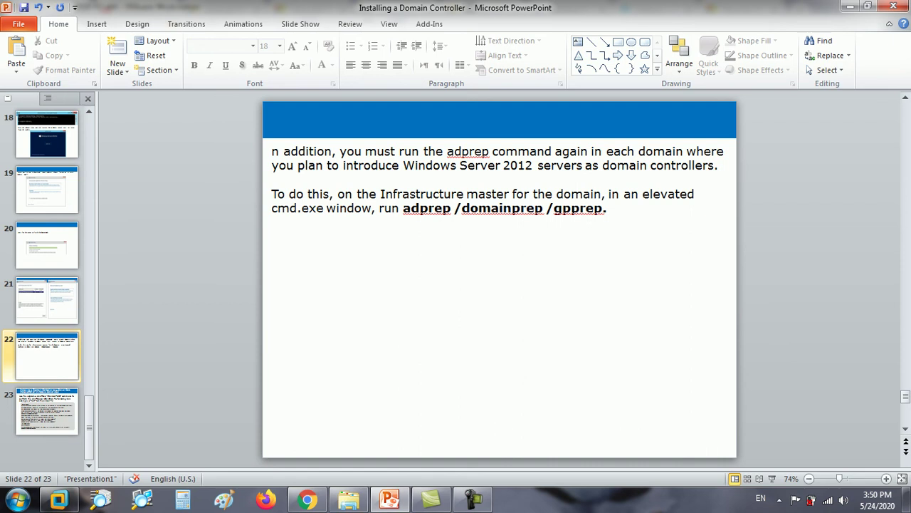
left_click_drag(403, 208, 604, 208)
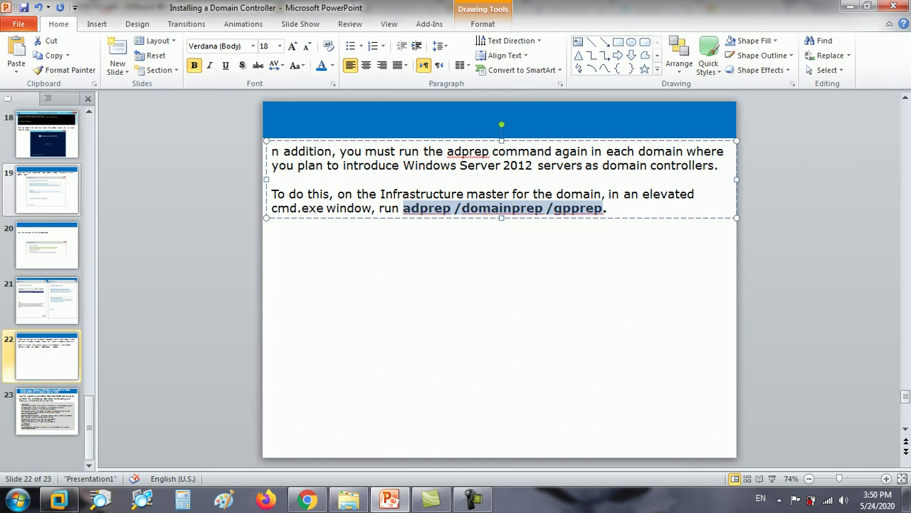
left_click(47, 134)
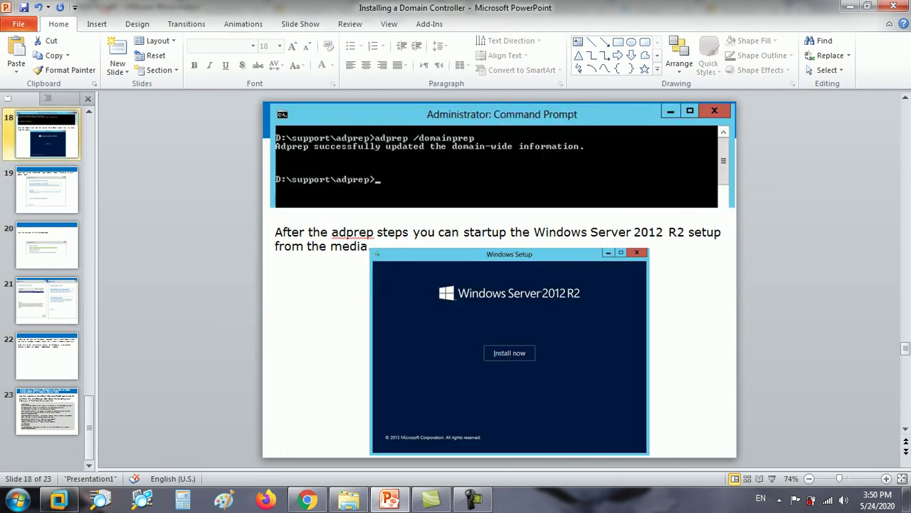
left_click(502, 164)
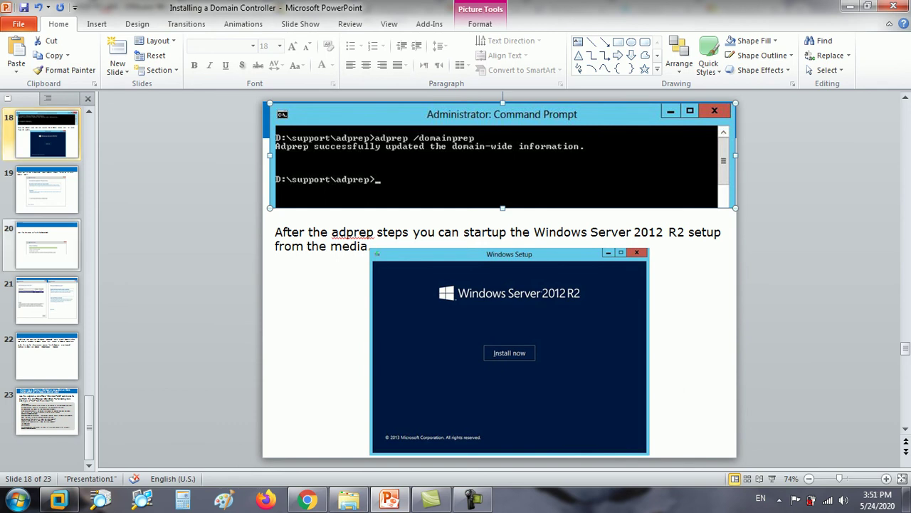
left_click(47, 355)
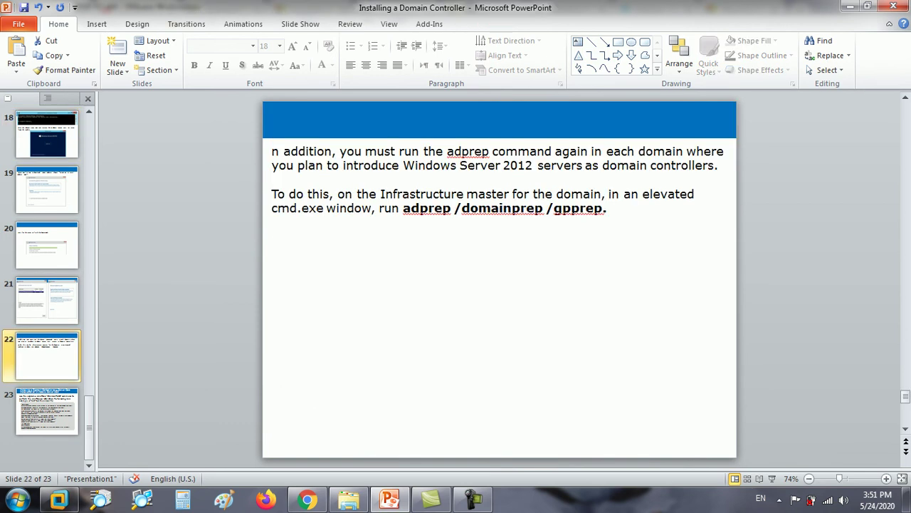